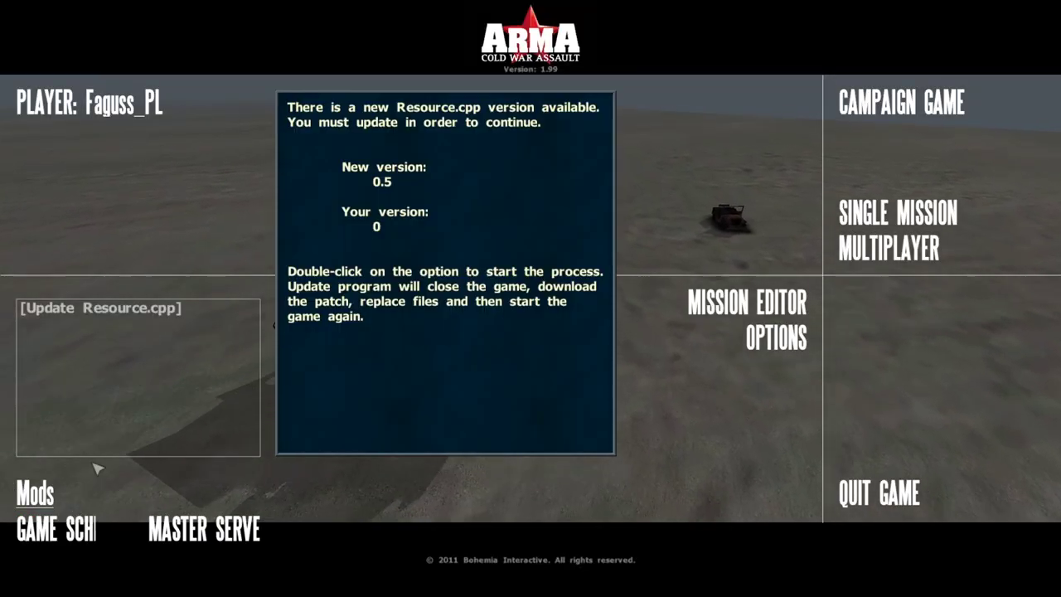
Restart the game with the update and bring up Faguss' Home Server's options in the in-game Game Schedule
double_click(190, 308)
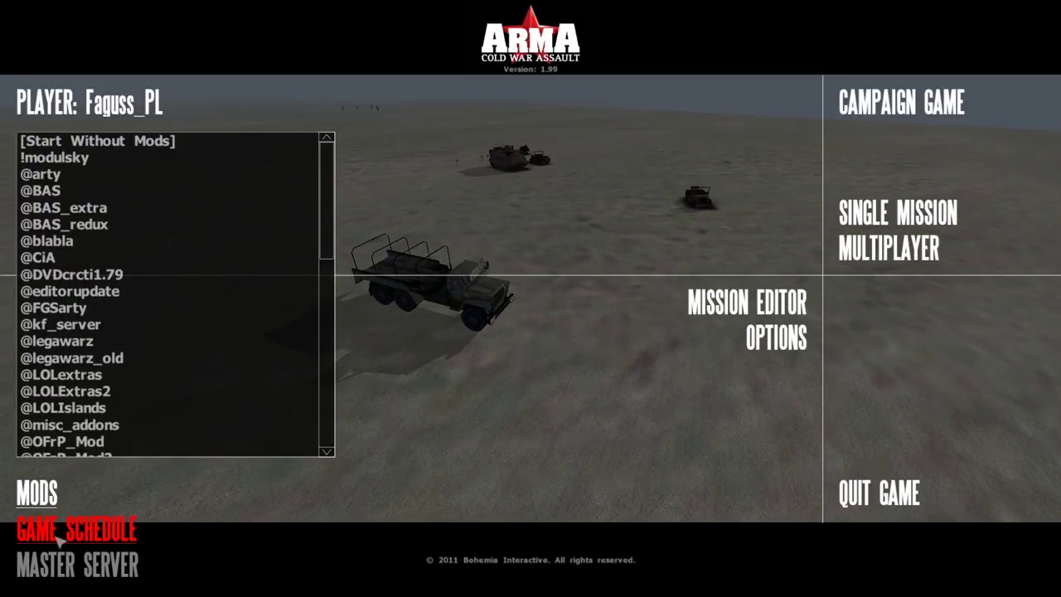
click(60, 538)
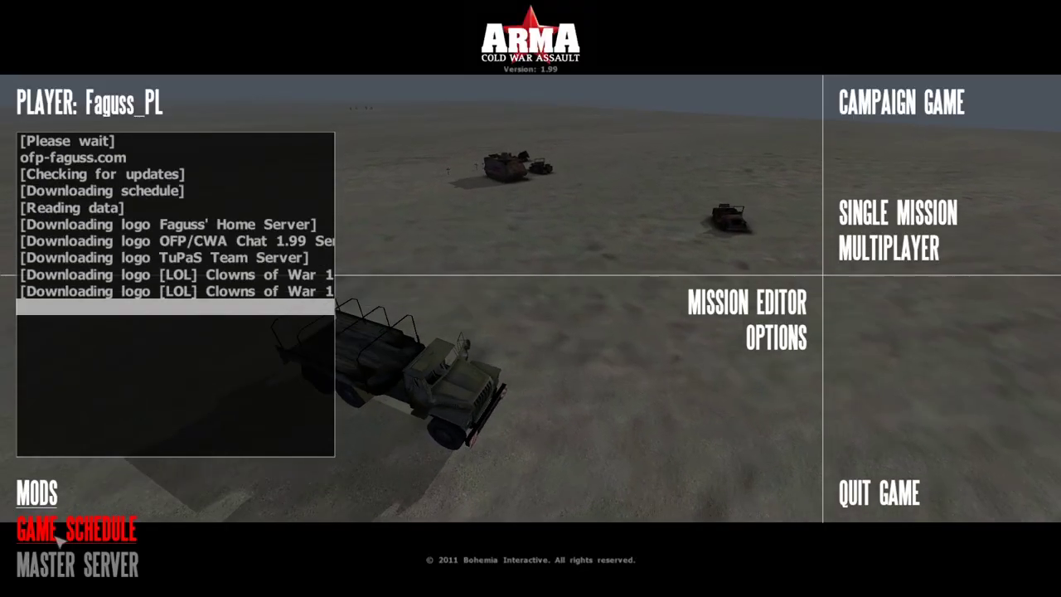
click(190, 276)
click(190, 276)
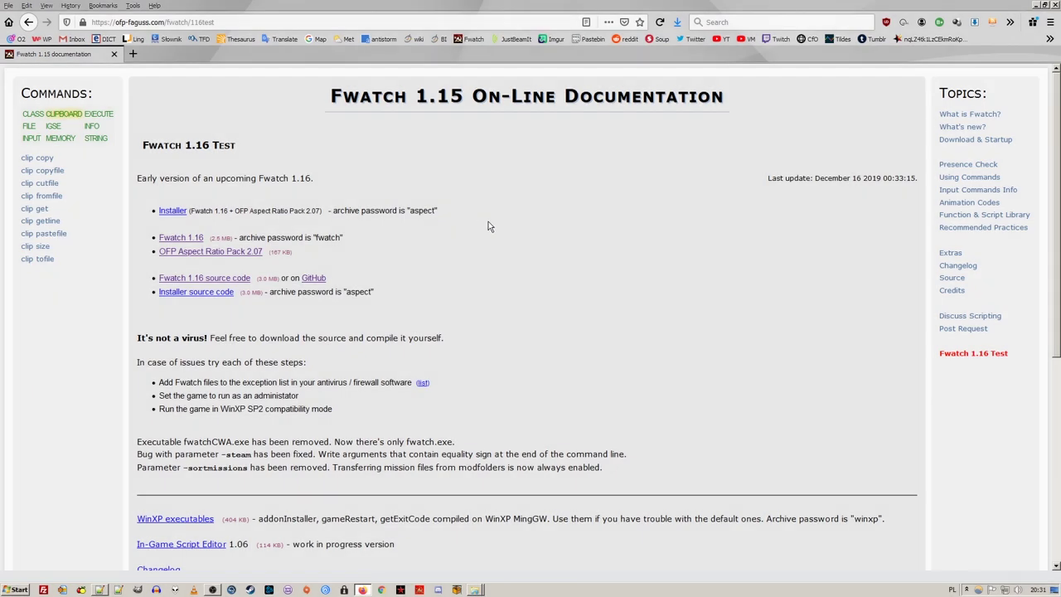
Download and save the OFP Aspect Ratio Pack 2.07 from the Fwatch 1.16 test page
click(250, 252)
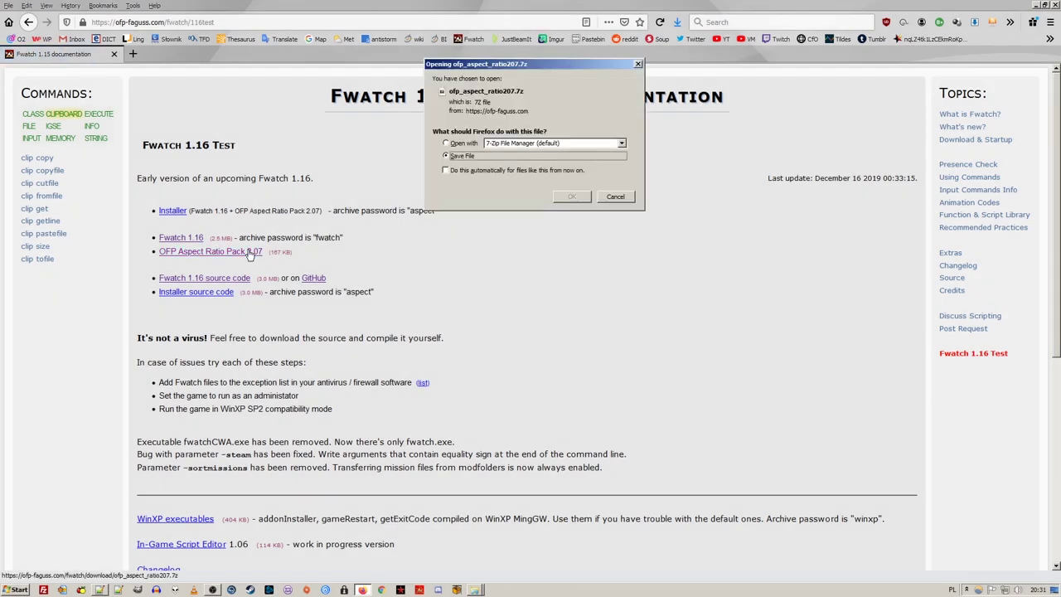
click(561, 197)
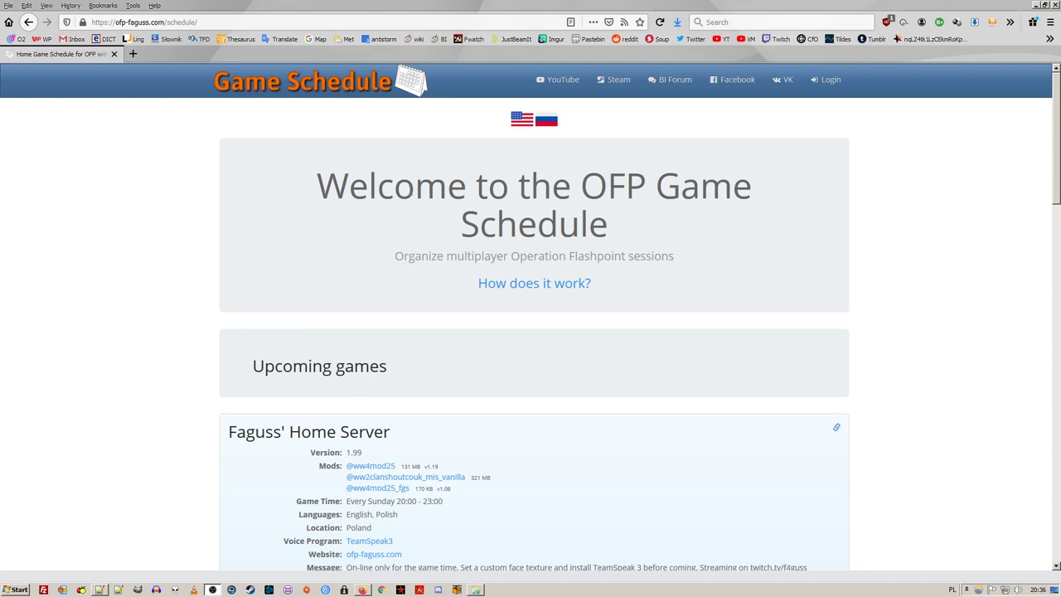
Switch the site to Russian and read through the 'Как это работает?' quickstart guide
click(549, 124)
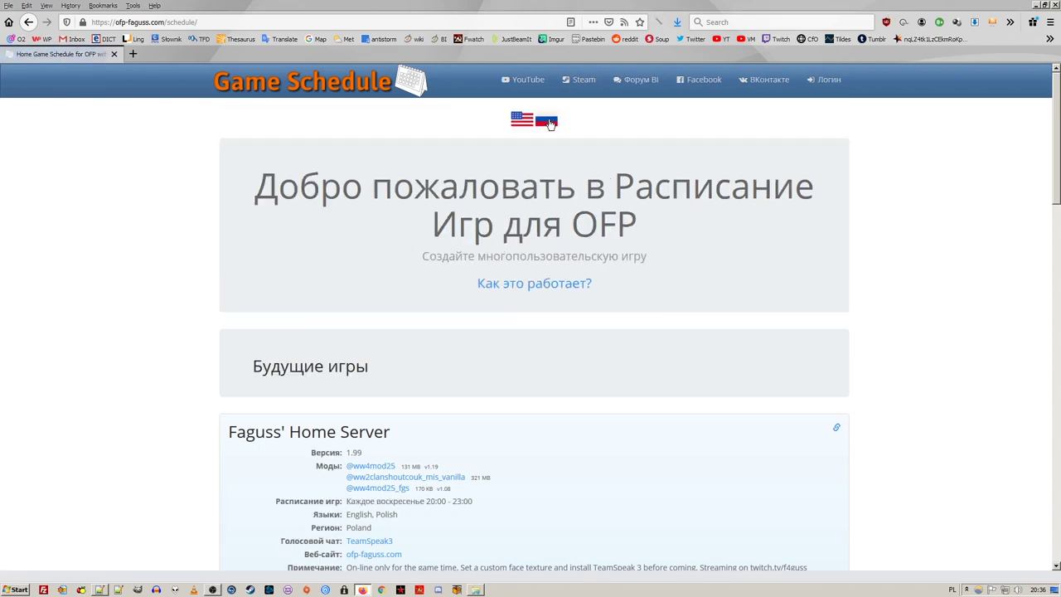
click(552, 286)
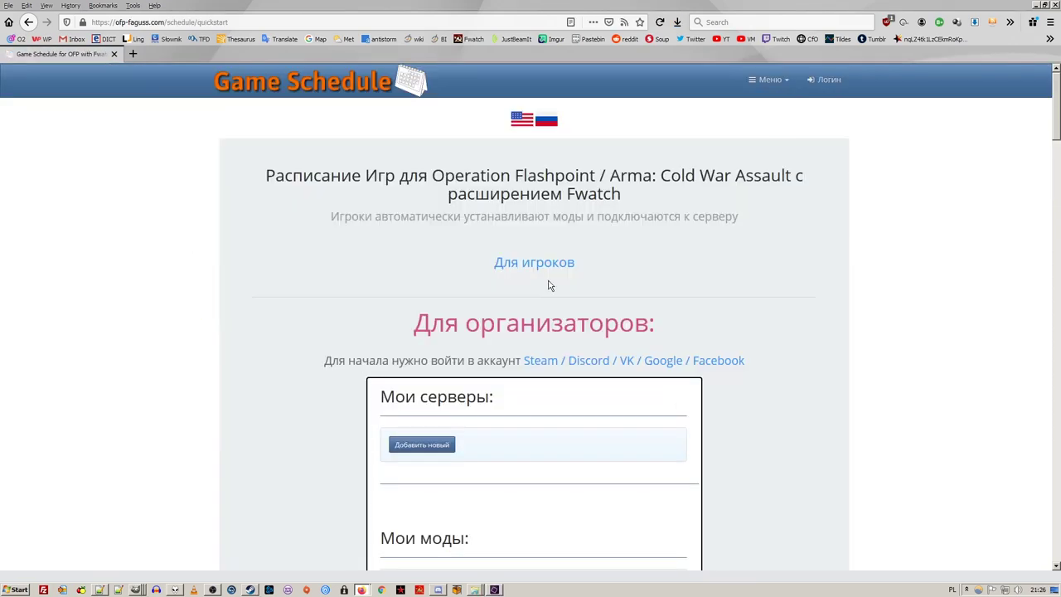
scroll(548, 285, down, 7)
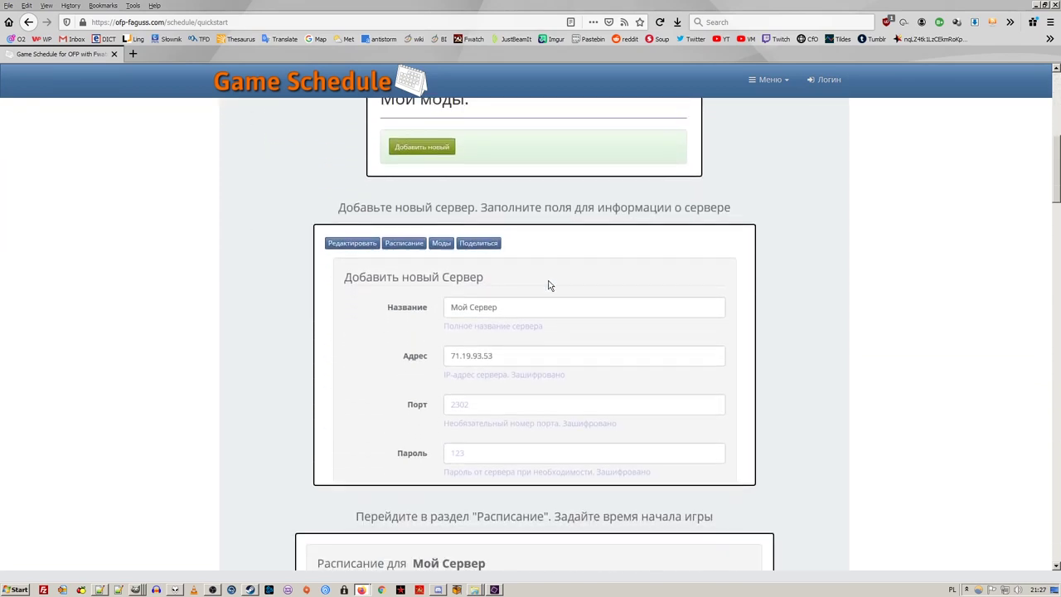
scroll(548, 285, down, 3)
scroll(548, 285, down, 5)
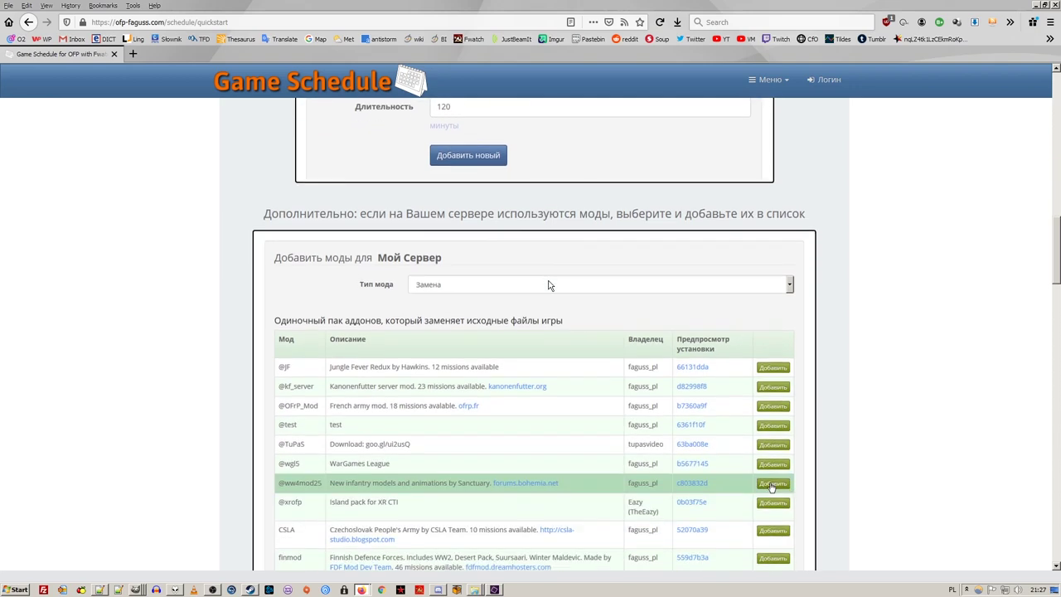
scroll(548, 285, down, 2)
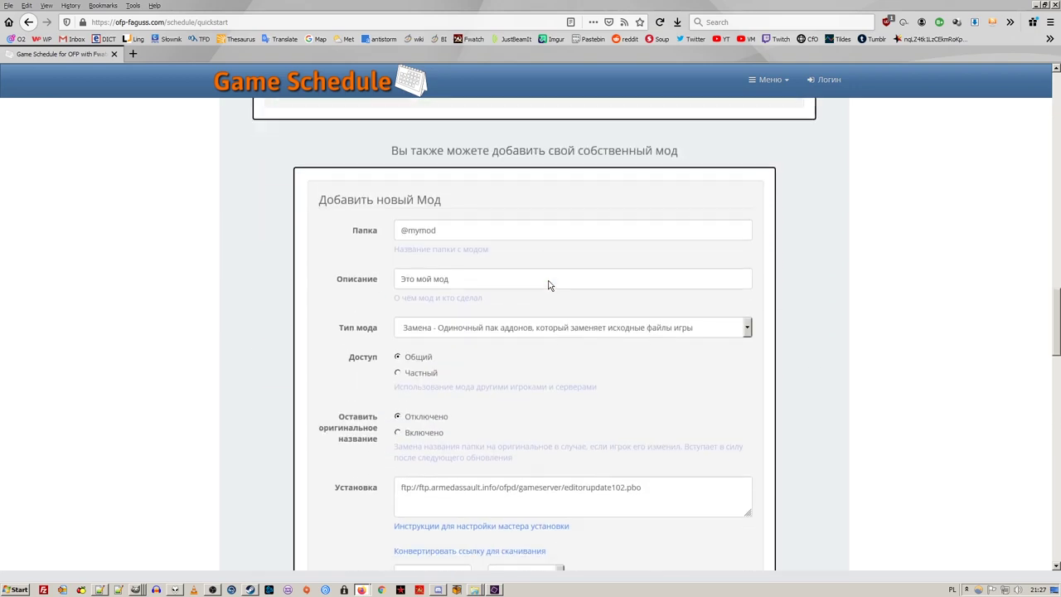
scroll(548, 285, down, 1)
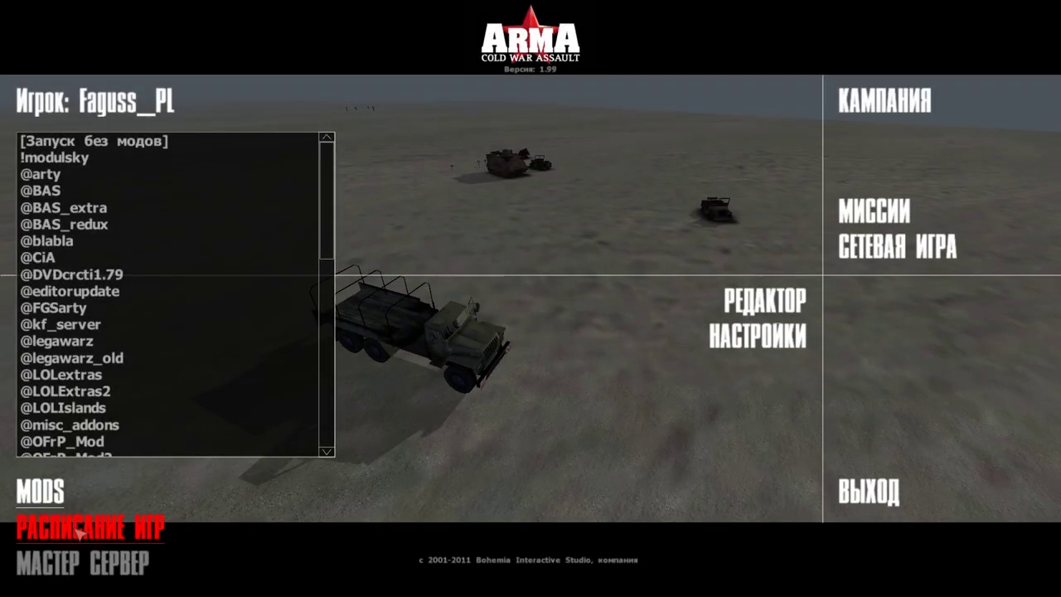
Start installing the home server's mods in-game, saving the ArmA_CWA_Russification.zip download
click(77, 533)
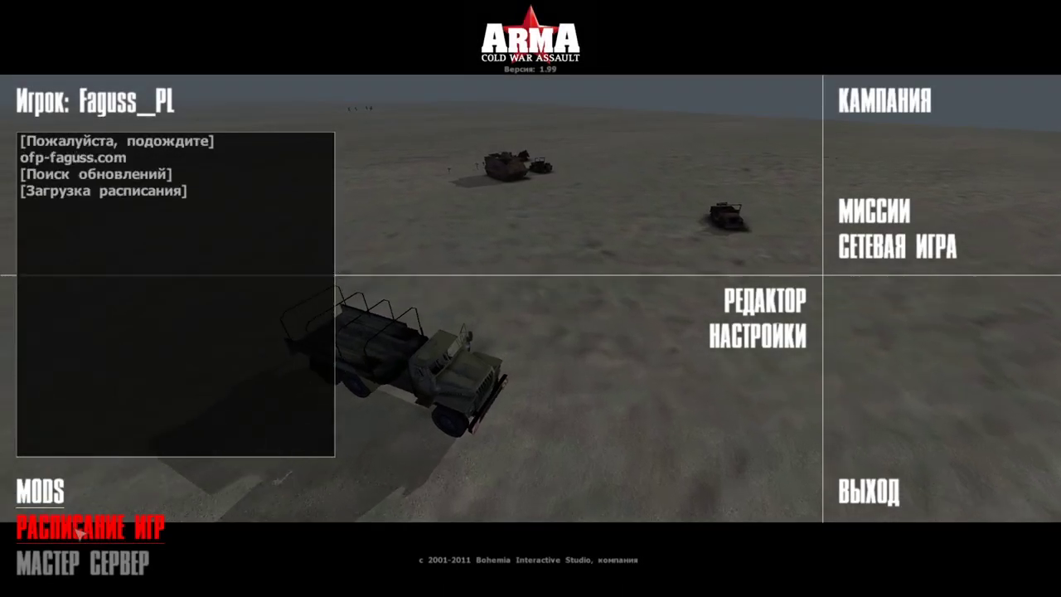
click(125, 256)
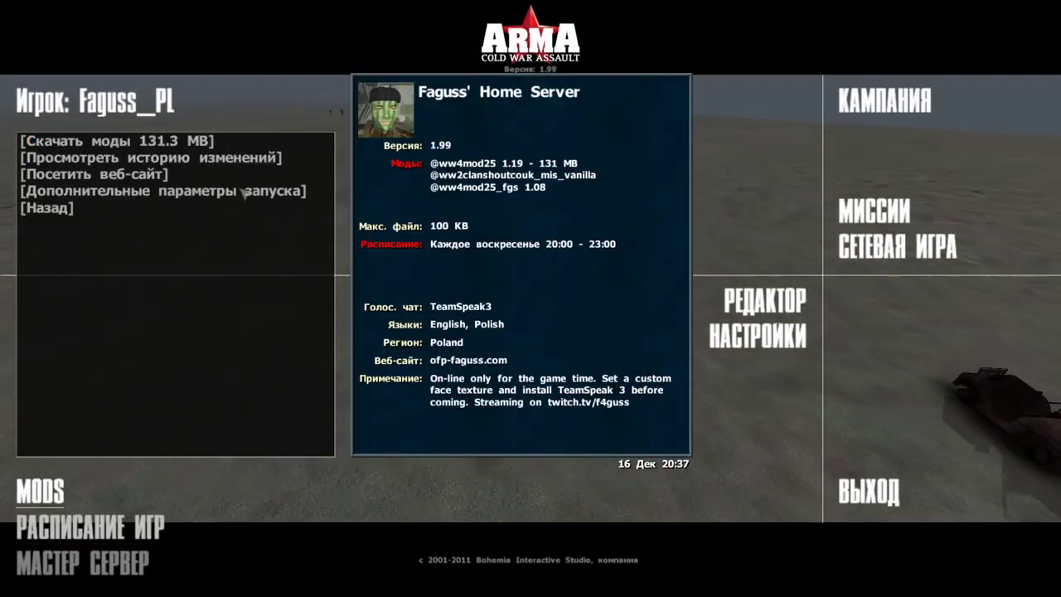
click(254, 142)
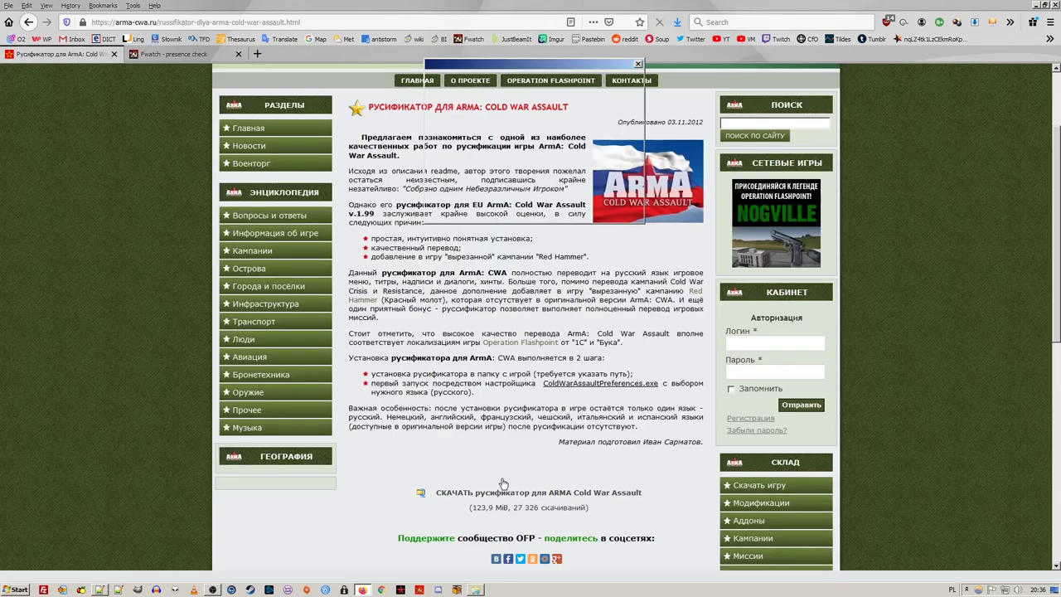
click(539, 493)
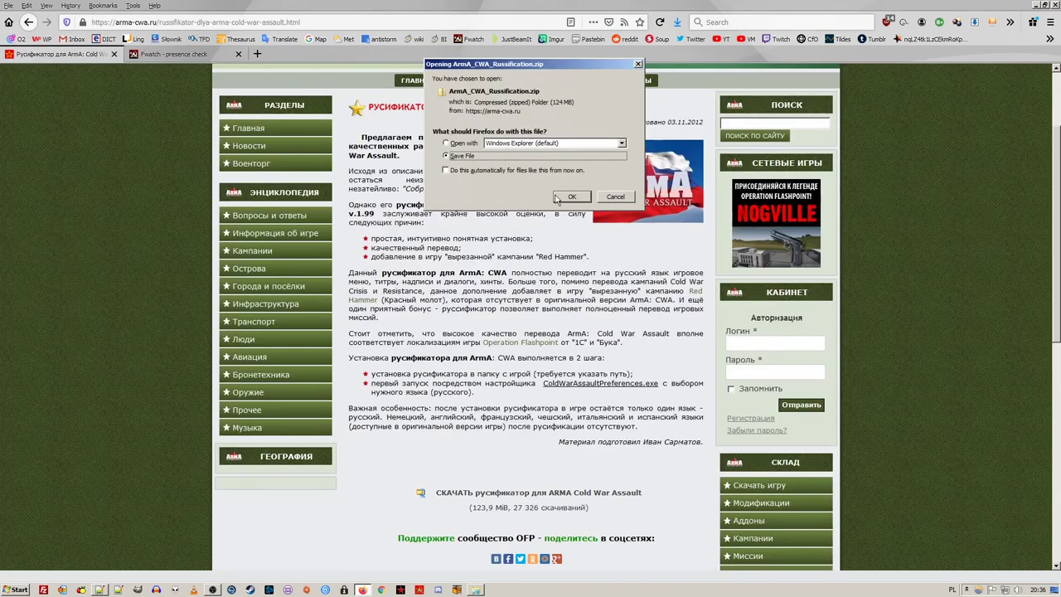
click(572, 197)
Copy the STR_USRACT_CHEAT_1 Fwatch presence-check line into STRINGTABLE.CSV
click(174, 54)
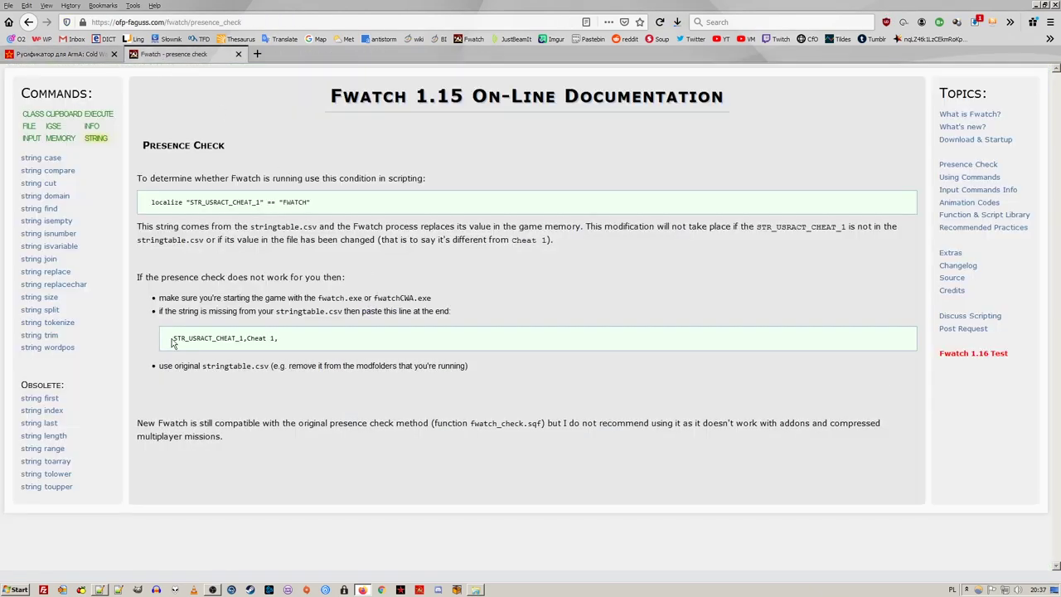
triple_click(319, 340)
key(ctrl+c)
key(alt+Tab)
key(ctrl+v)
Change Language in ColdWarAssault.cfg from English to Russian, save it, and begin typing the server name 'Сервер'
click(108, 42)
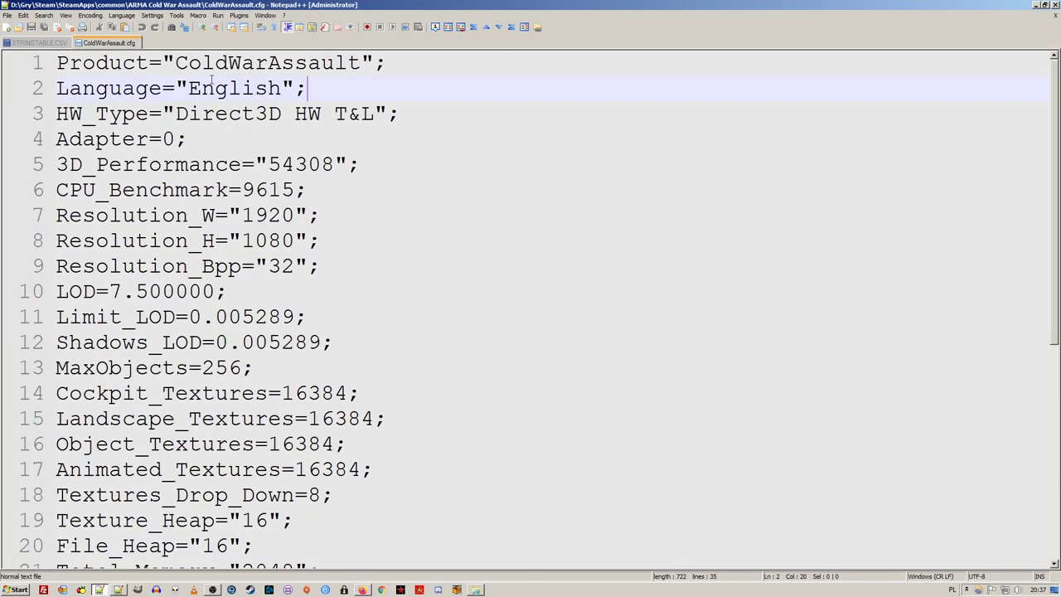
double_click(234, 88)
text(Russia)
key(ctrl+s)
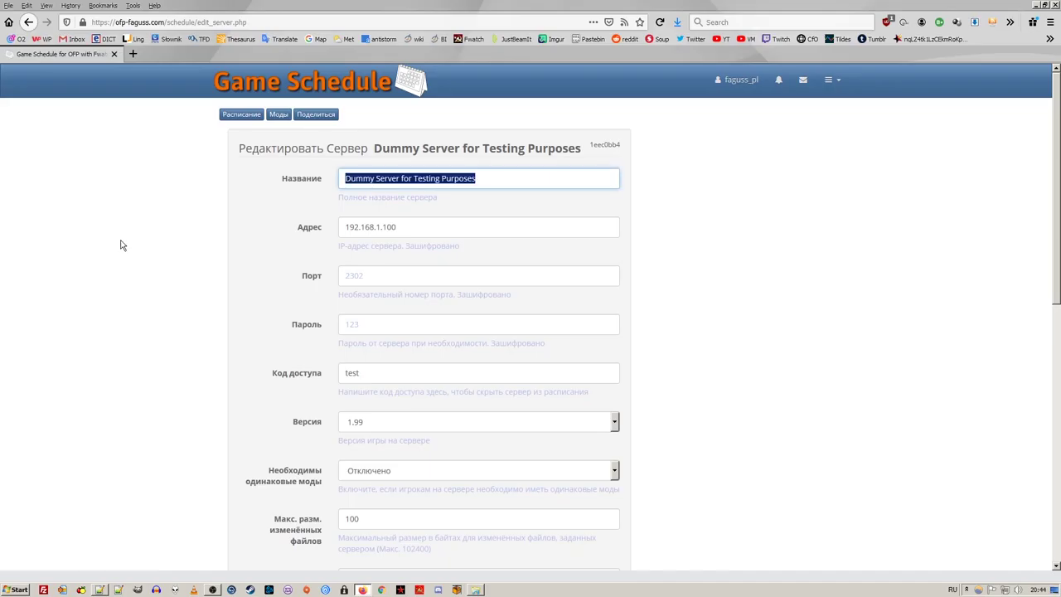
text(Сервер Колючего Ежика)
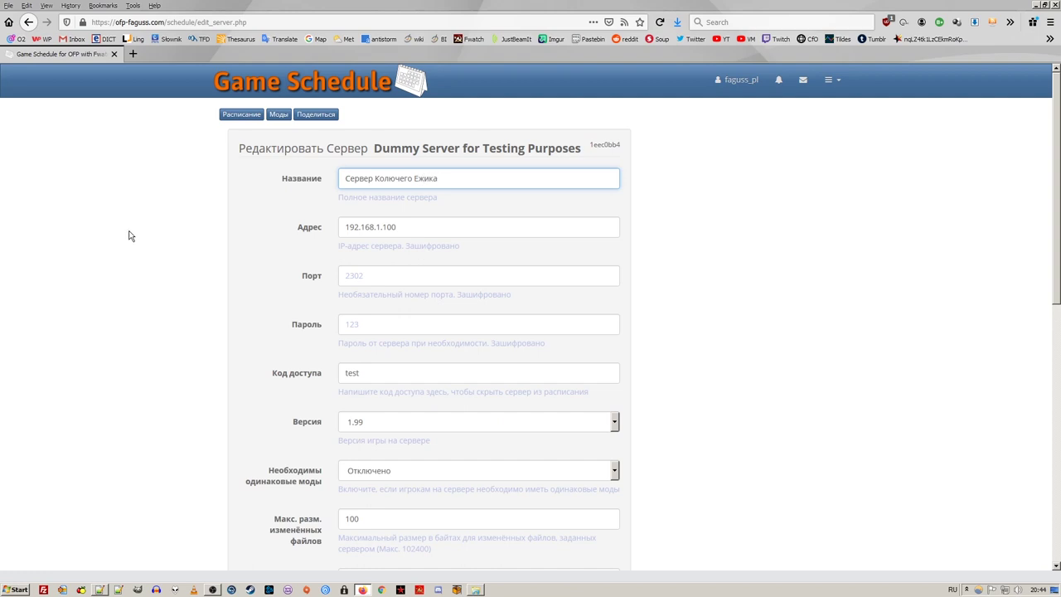
Save the new name Сервер Колючего Ежика and check the renamed server in the in-game schedule
scroll(129, 241, down, 10)
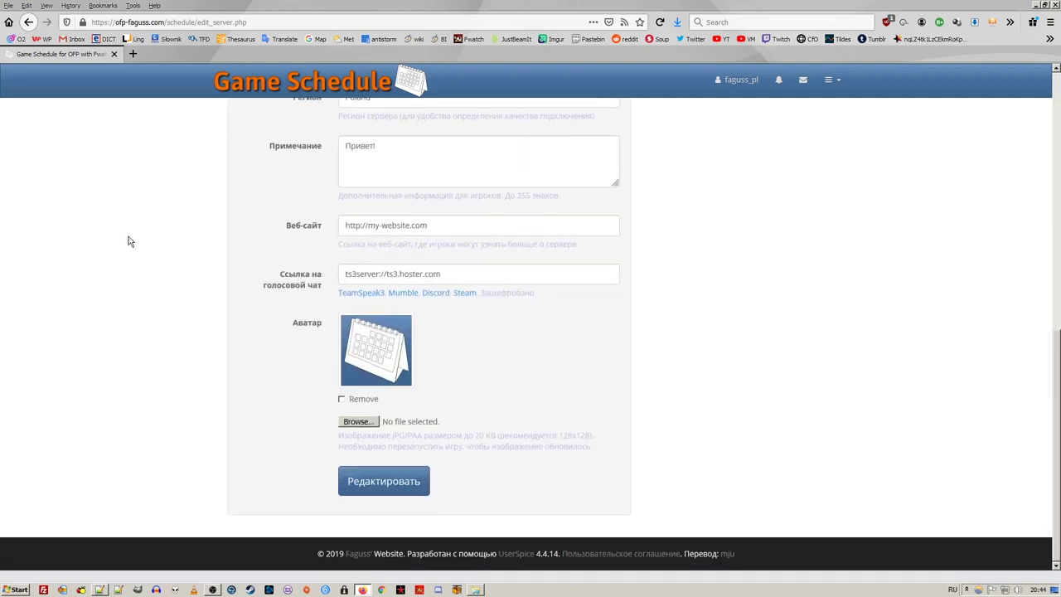
click(362, 486)
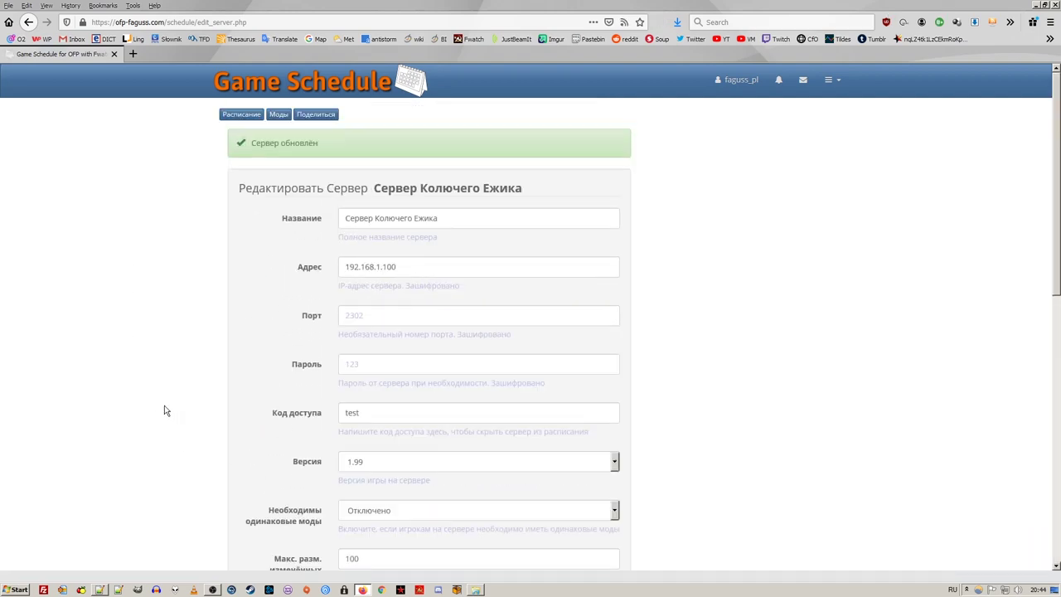
click(398, 589)
click(247, 260)
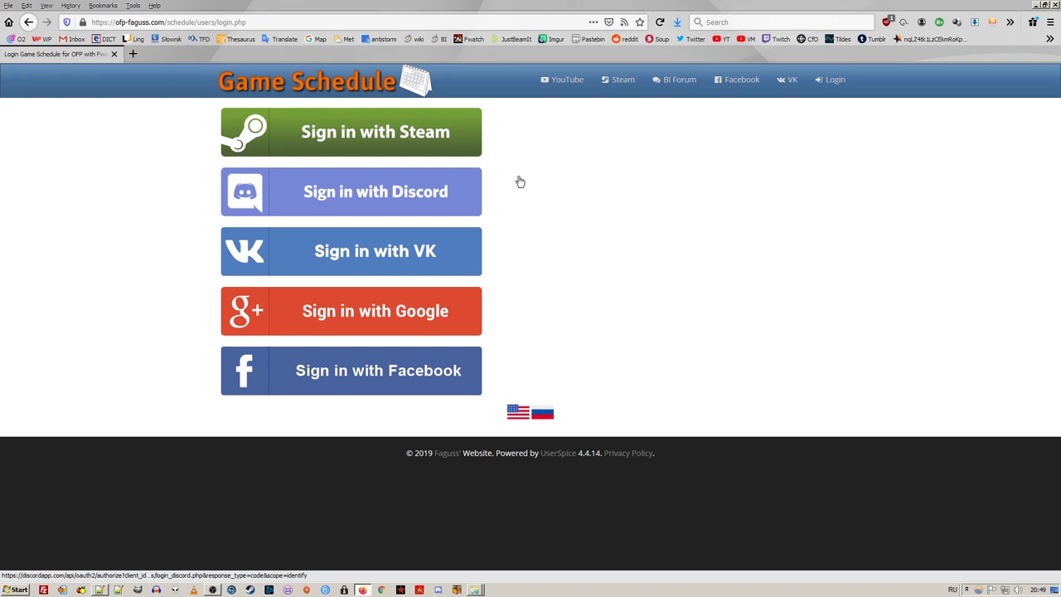
Sign in to Game Schedule with Discord, authorize it, and return to the game
click(470, 192)
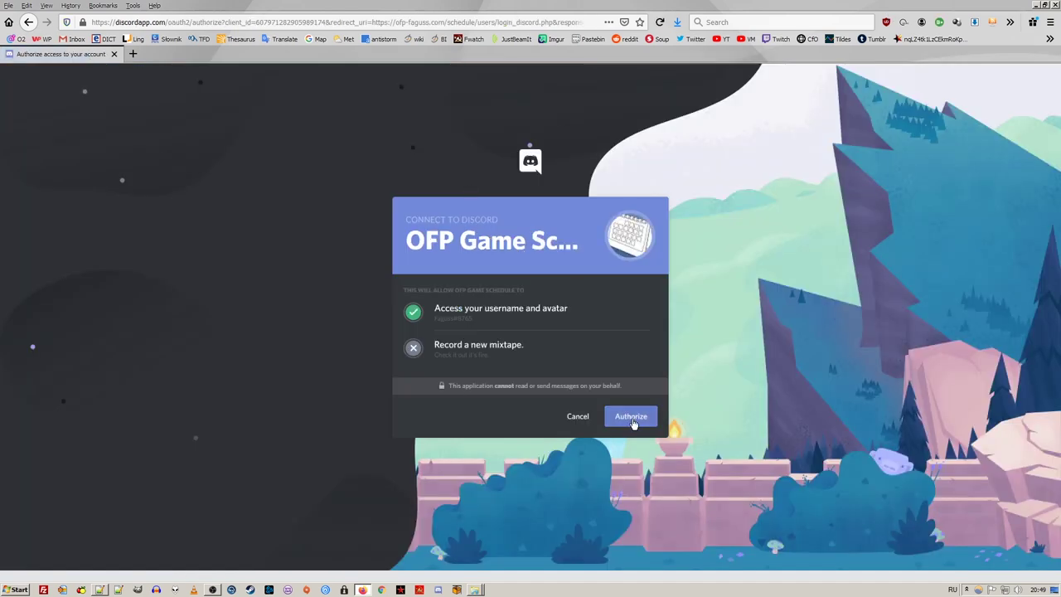
click(632, 416)
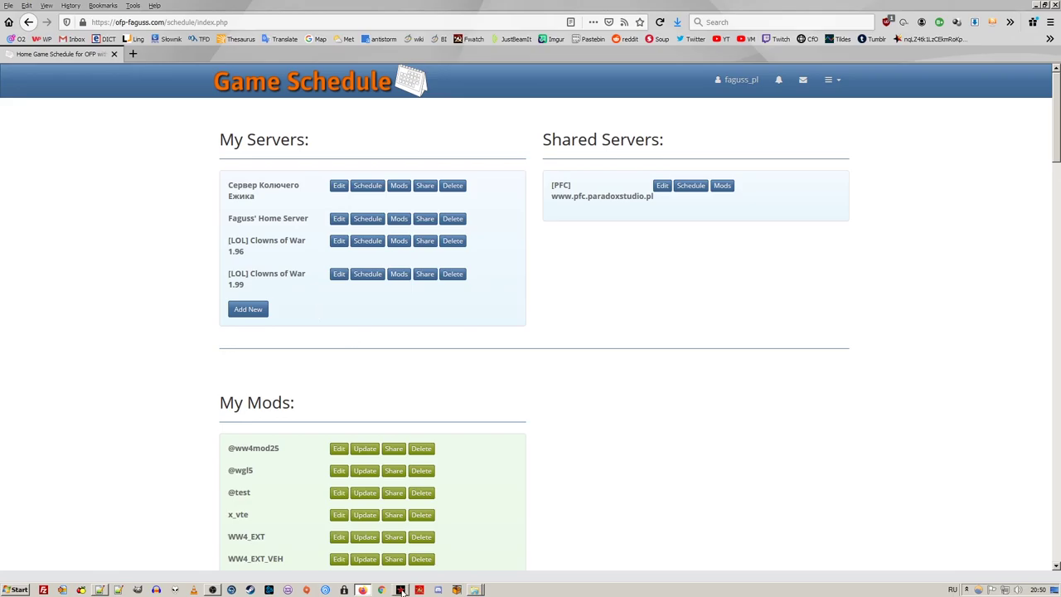
click(401, 590)
In the Steam overlay browser, load ofp-faguss.com/schedule and sign in with Steam
key(shift+Tab)
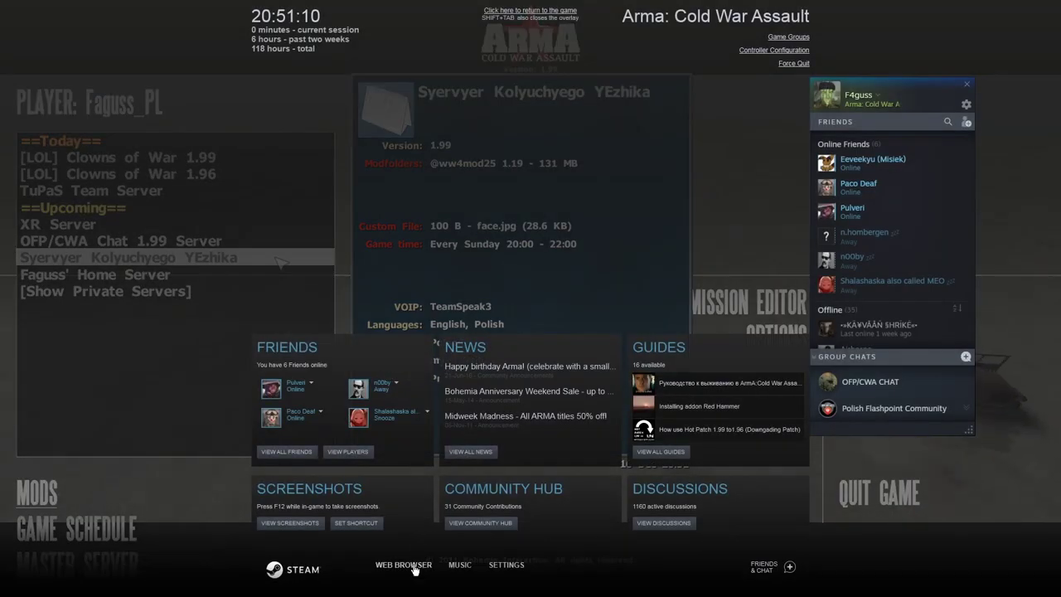
click(404, 565)
text(ofp-faguss.com/schedule)
key(Return)
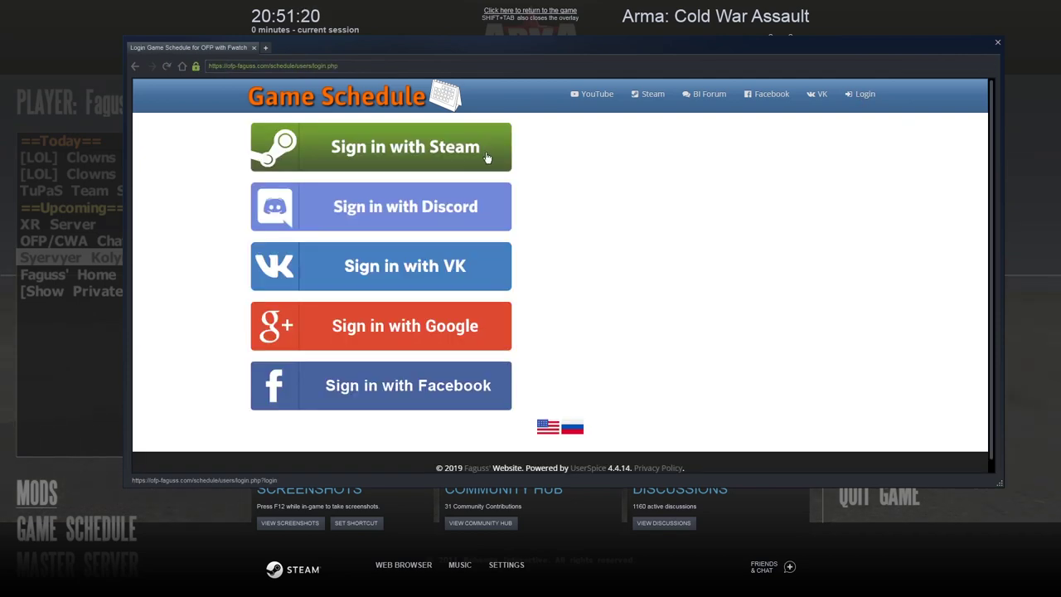
click(488, 158)
click(401, 297)
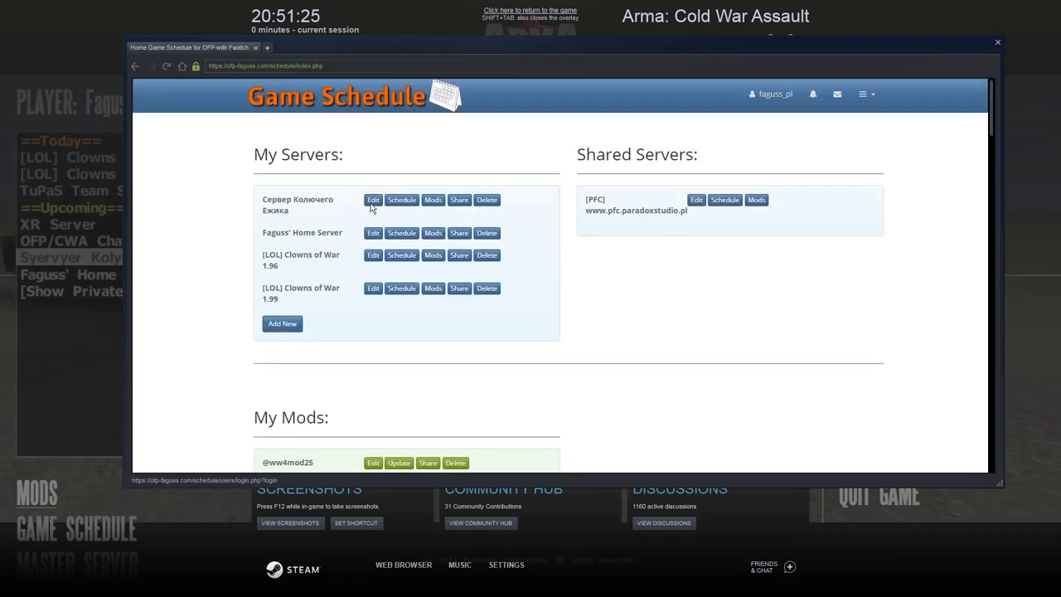
Edit Сервер Колючего Ежика's settings and add a one-off 60-minute event starting now
click(373, 200)
scroll(313, 218, down, 3)
click(313, 283)
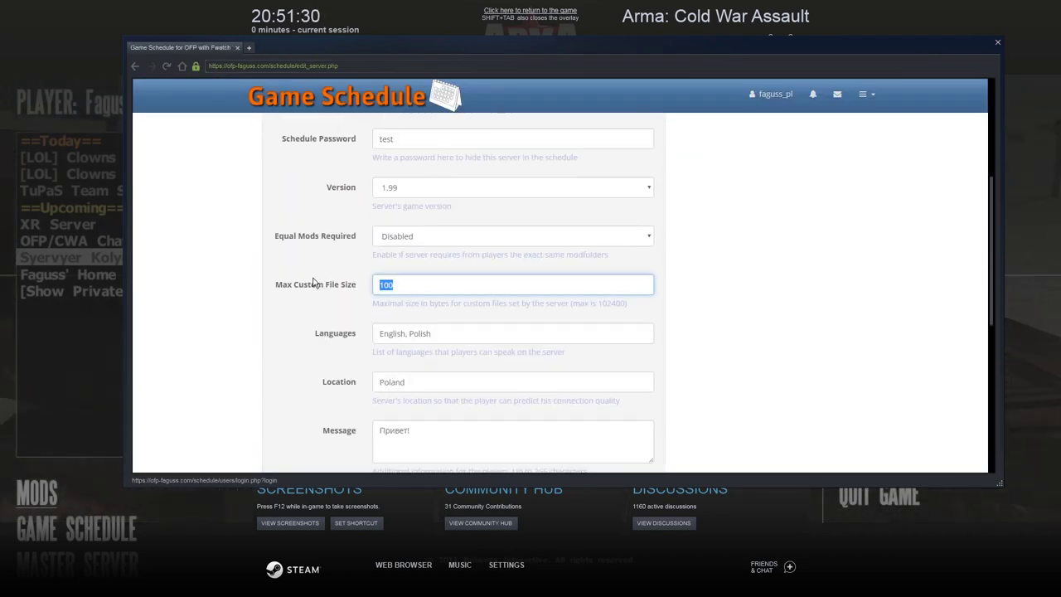
scroll(230, 280, down, 10)
key(Return)
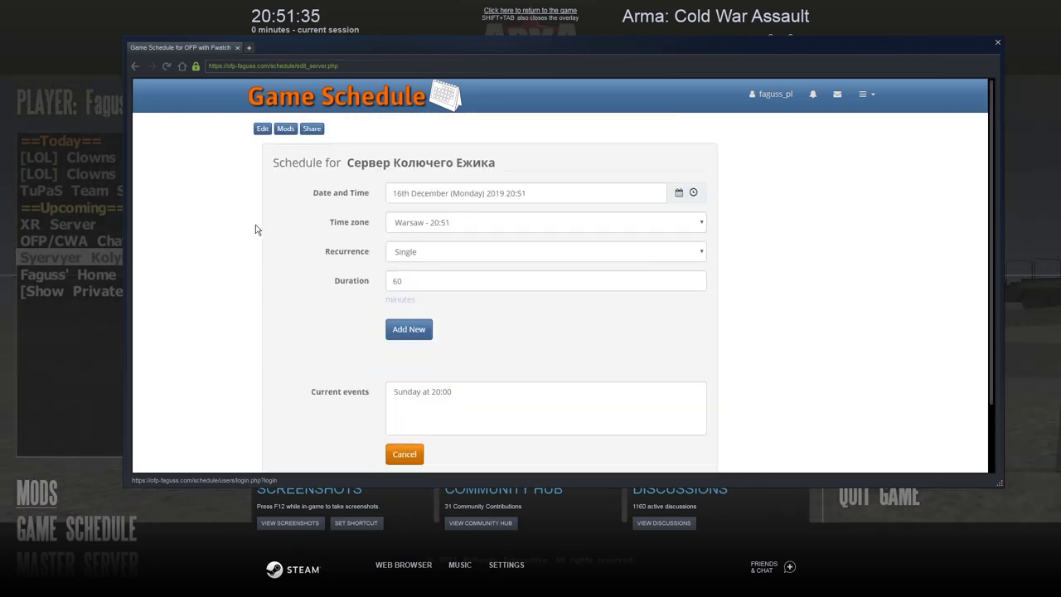
click(409, 329)
Back in the game, view Syervyer Kolyuchyego YEzhika's details in the schedule
key(shift+Tab)
click(105, 531)
click(269, 157)
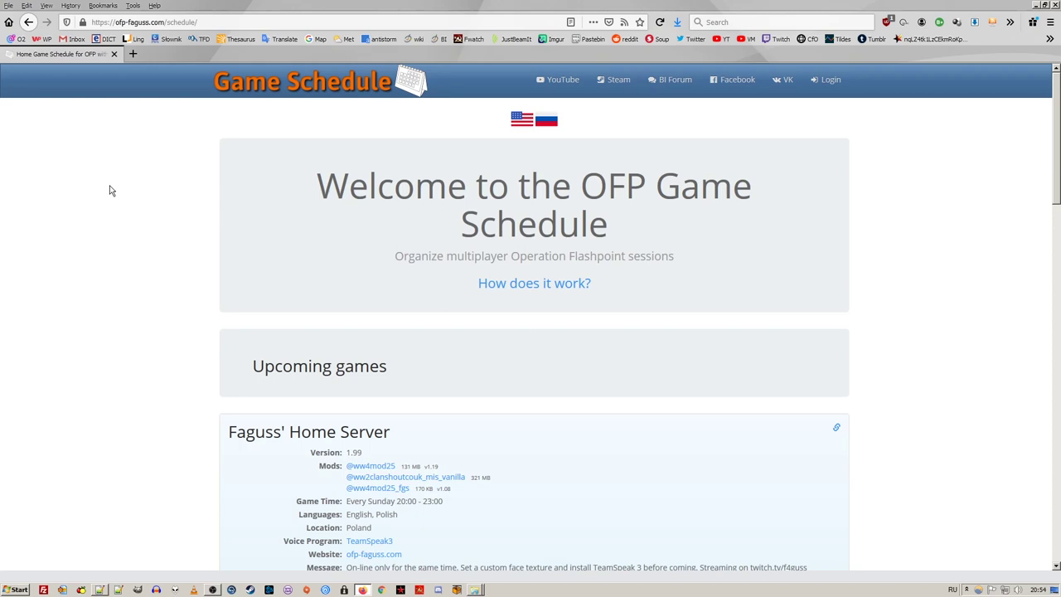
Browse the public schedule and the recent-activity RSS feed, then close the feed
scroll(109, 190, down, 10)
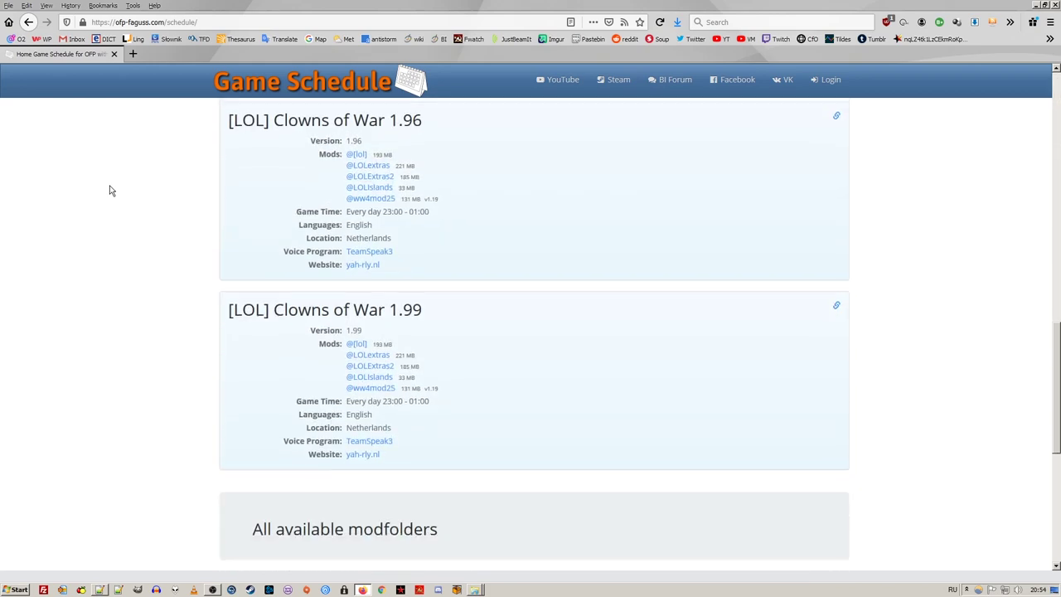
scroll(108, 191, down, 5)
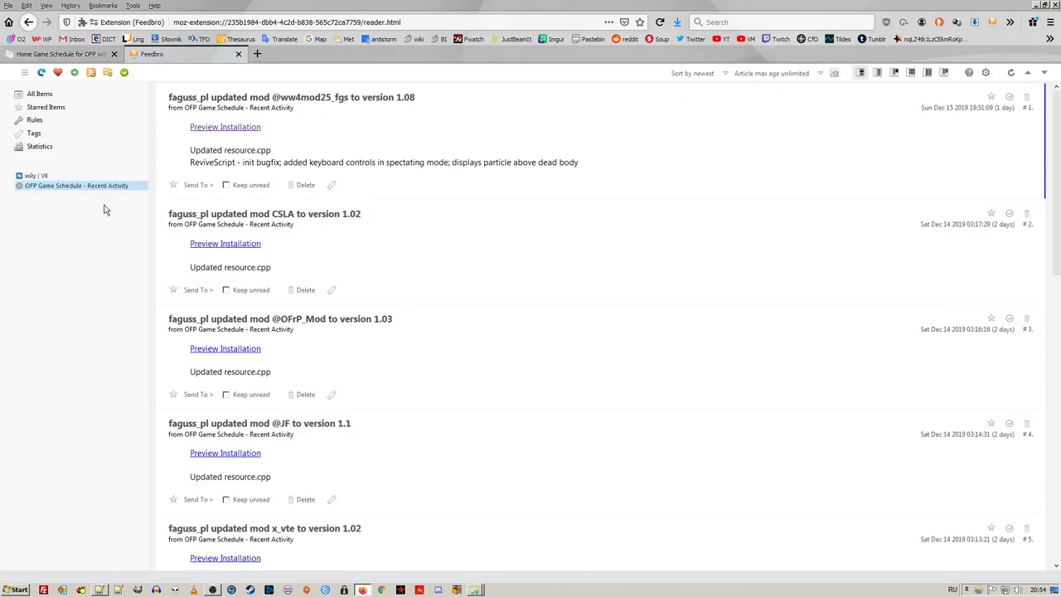
click(238, 54)
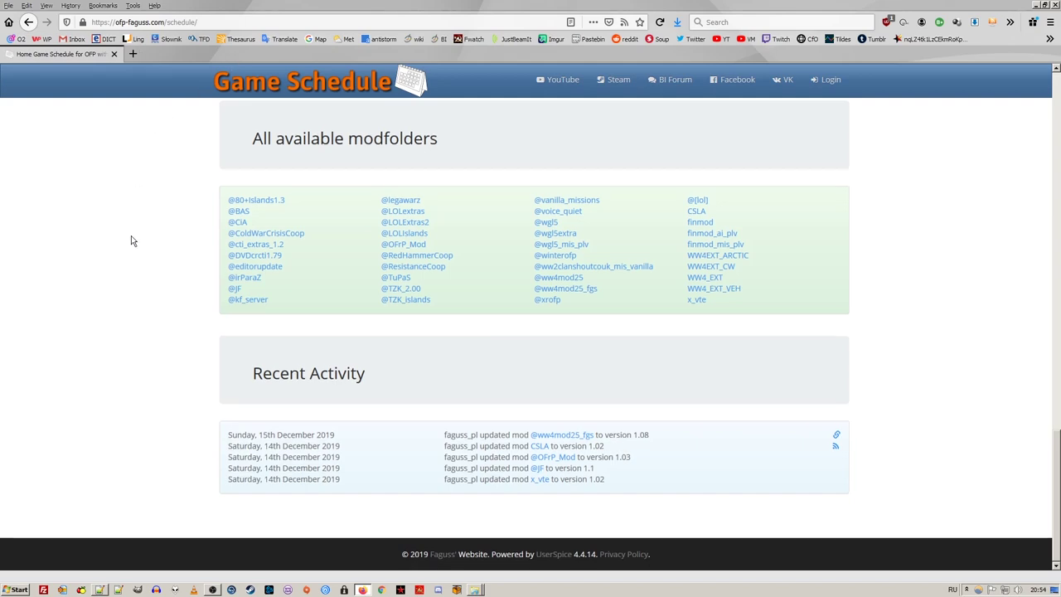
View Faguss' Home Server's own page, then open Сервер Колючего Ежика's edit form
scroll(136, 239, up, 10)
scroll(135, 240, up, 4)
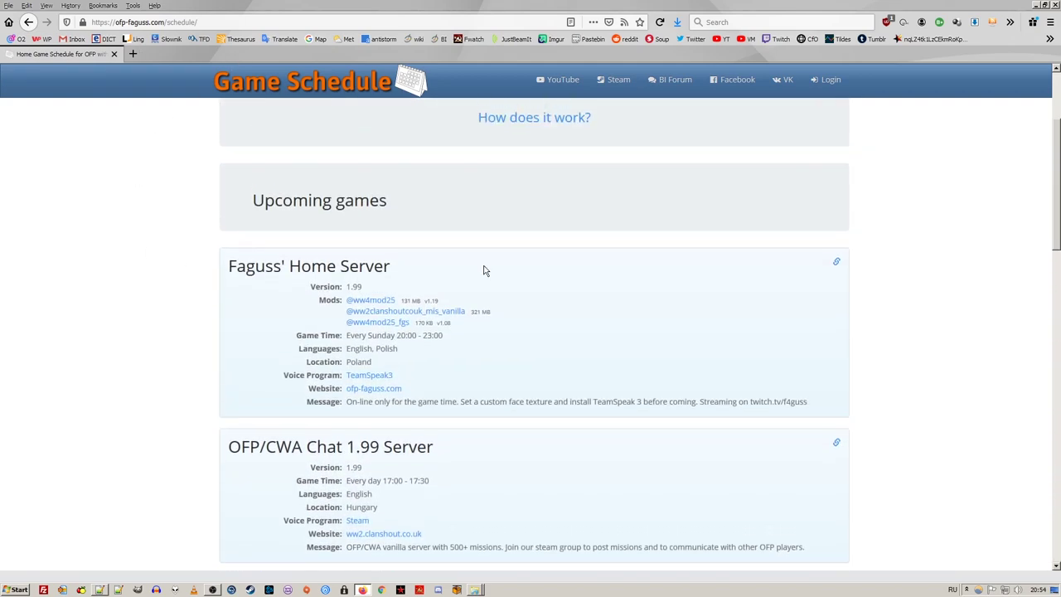
click(836, 263)
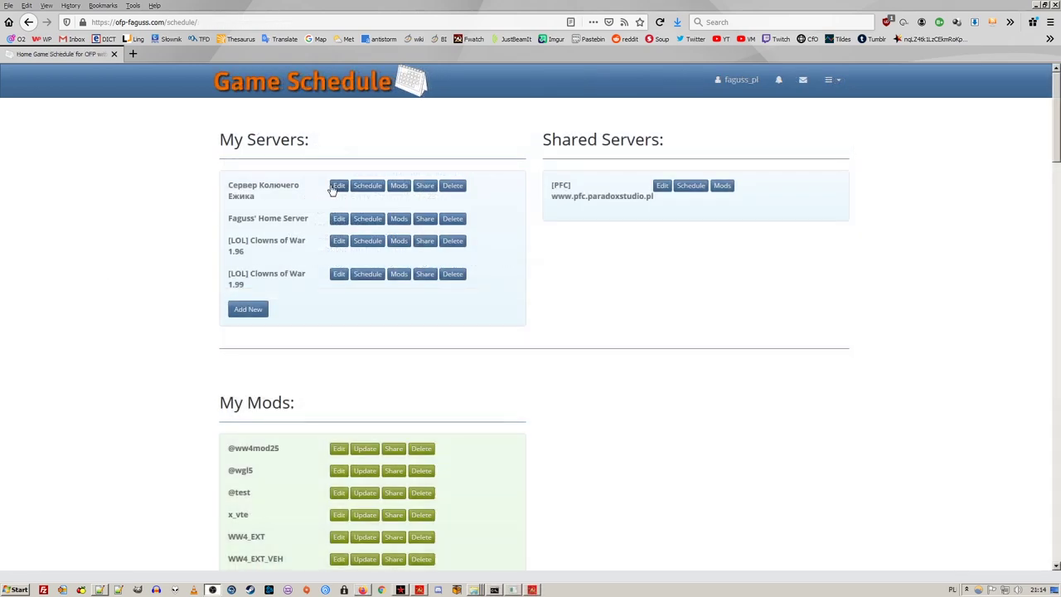
click(336, 187)
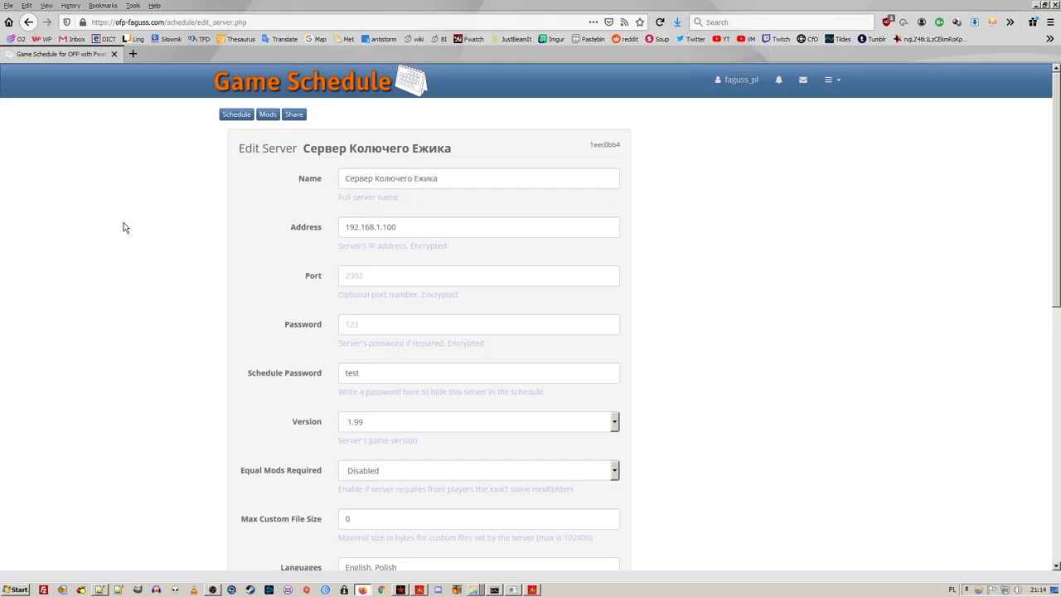
scroll(126, 226, down, 3)
click(365, 257)
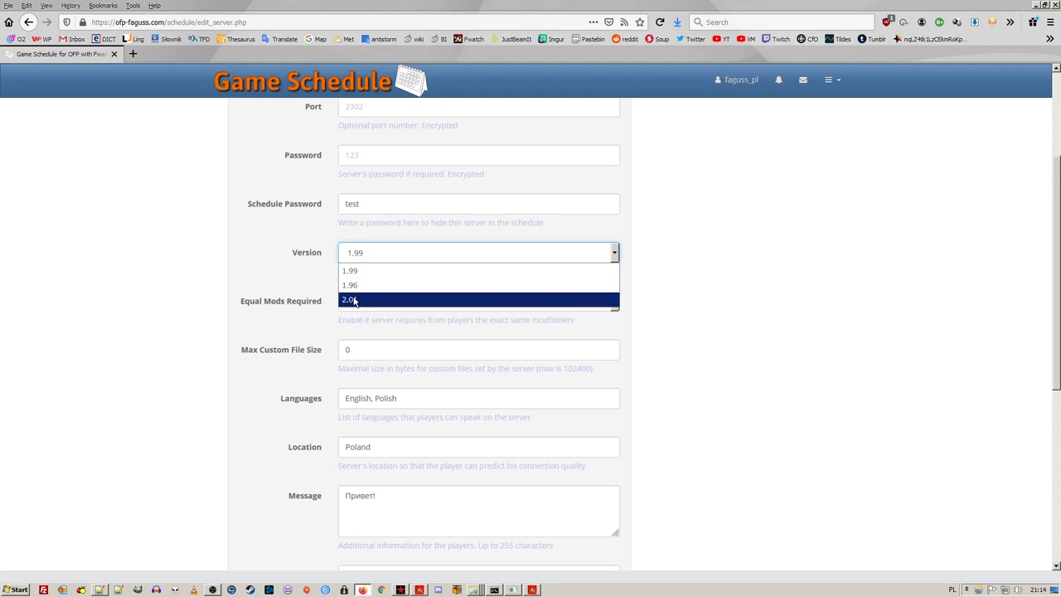
click(161, 284)
scroll(161, 271, down, 5)
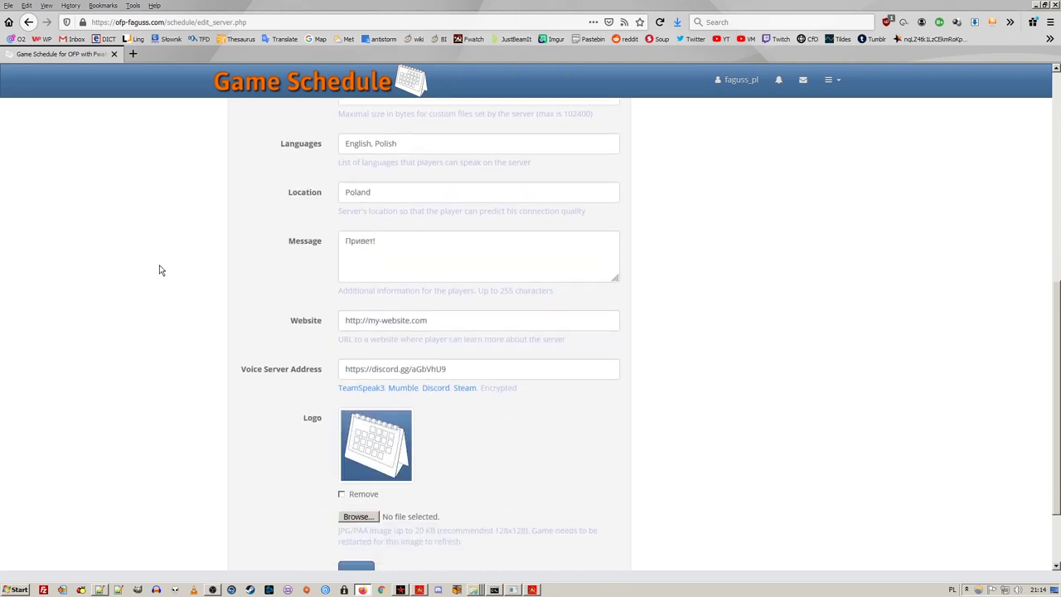
scroll(161, 270, down, 2)
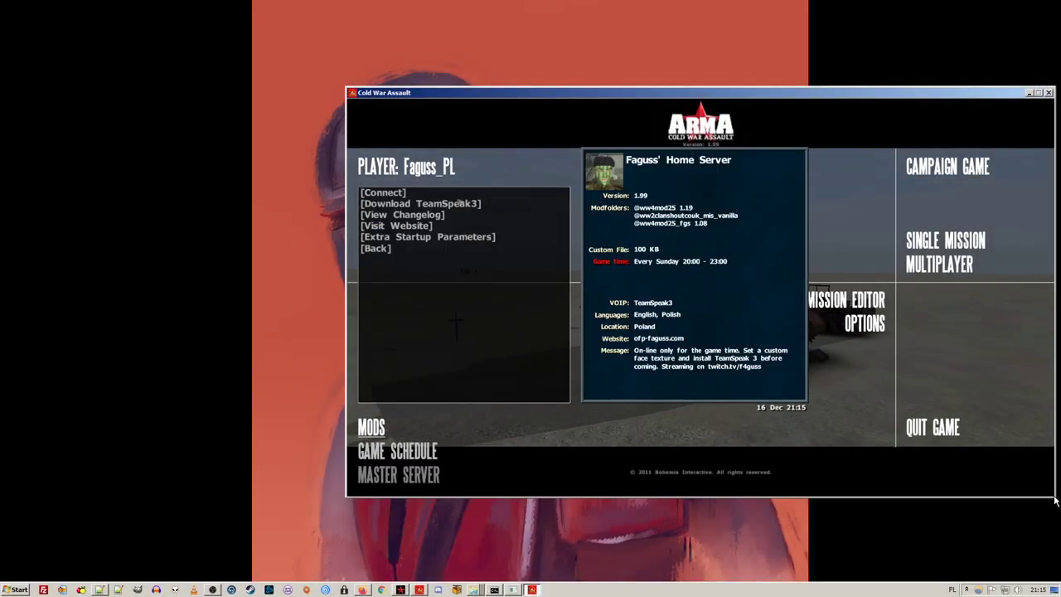
Join Faguss' Home Server from the in-game schedule, then leave the session
click(454, 194)
click(448, 194)
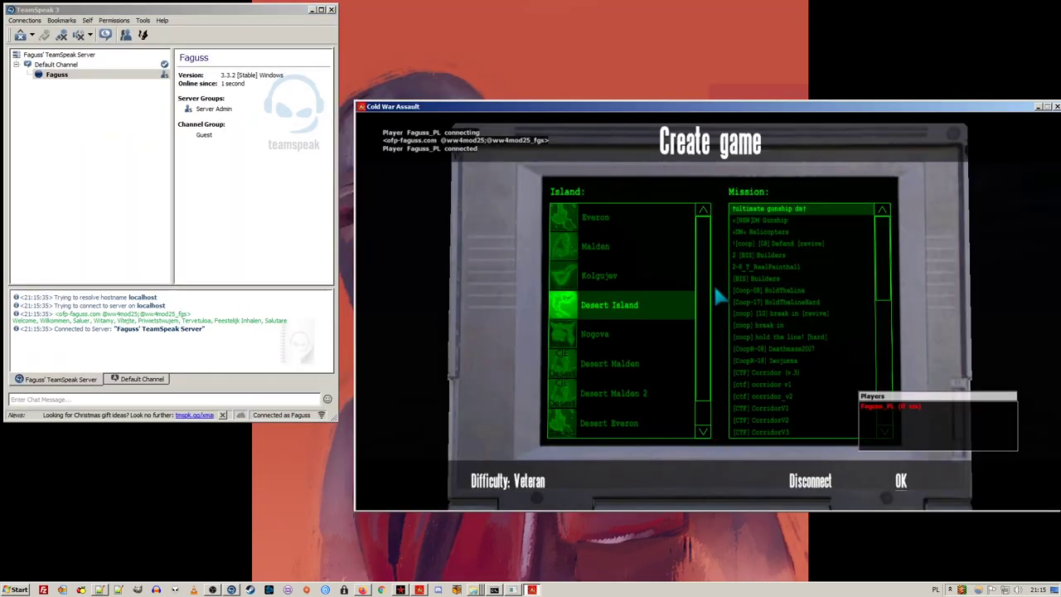
key(Escape)
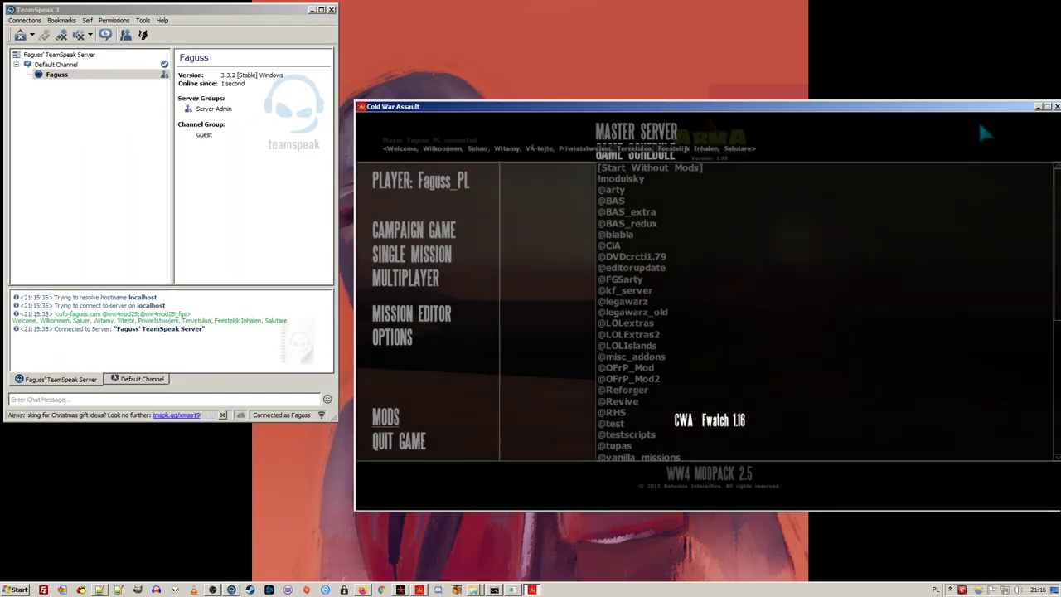
Open Syervyer Kolyuchyego YEzhika's Discord invite from the in-game schedule
click(645, 156)
click(705, 173)
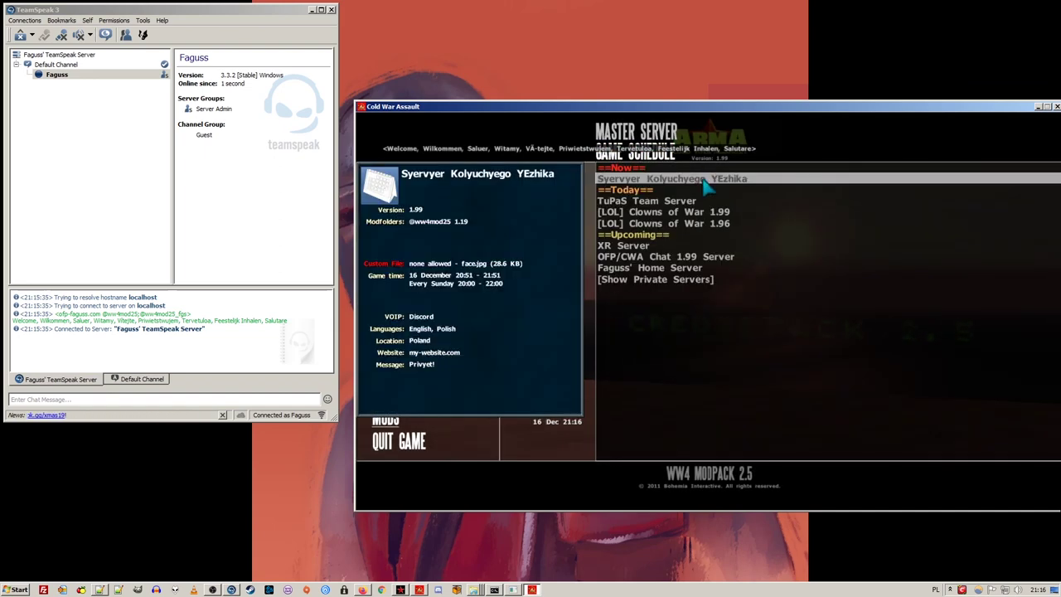
click(705, 174)
double_click(718, 180)
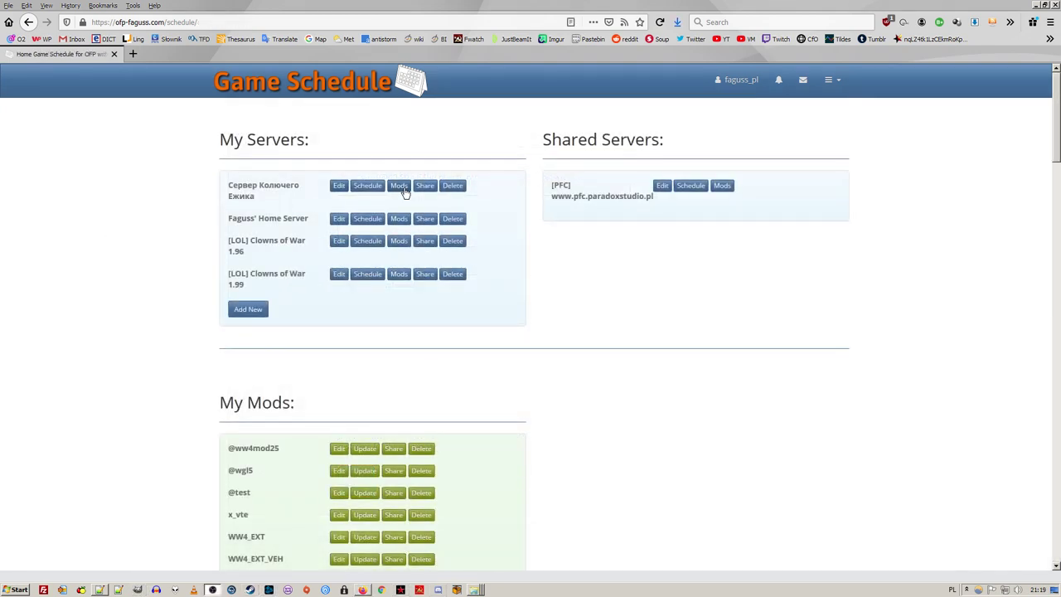
Open the server's mod assignment and browse the Addon Pack and Supplement mod lists
click(403, 188)
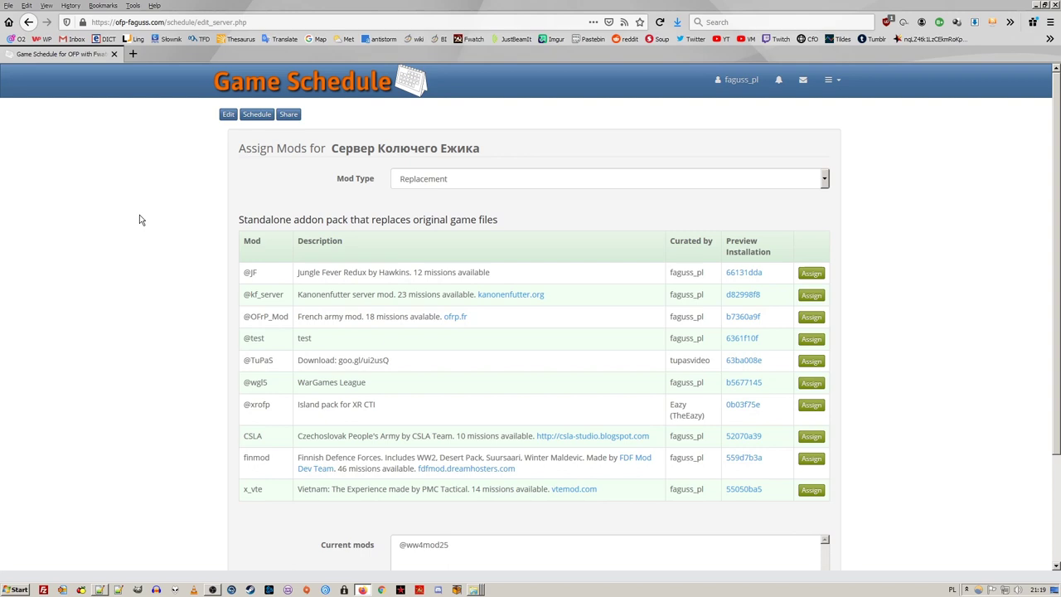
click(508, 178)
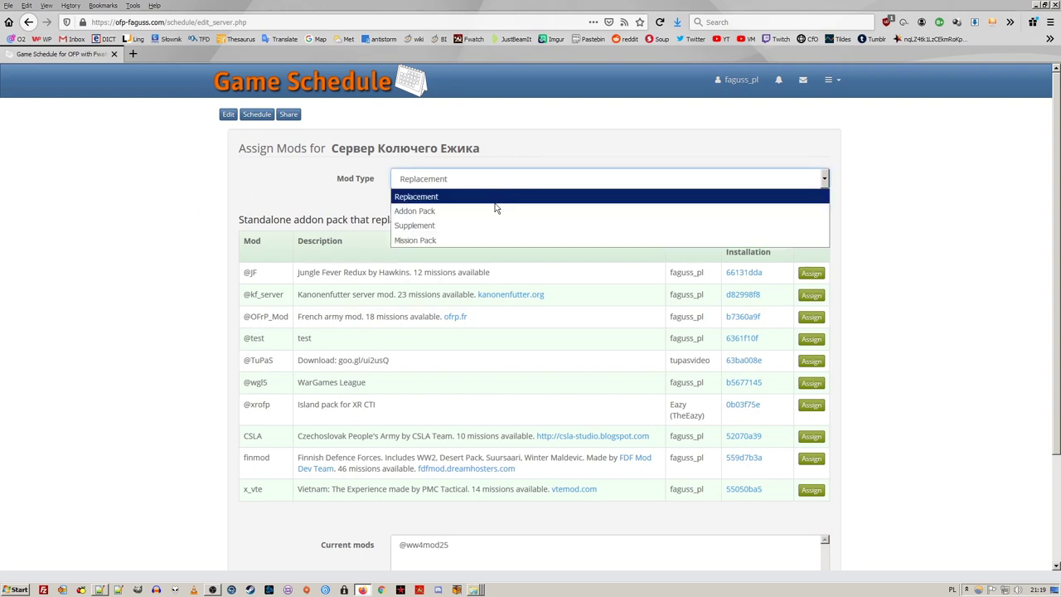
click(496, 211)
click(496, 177)
click(494, 222)
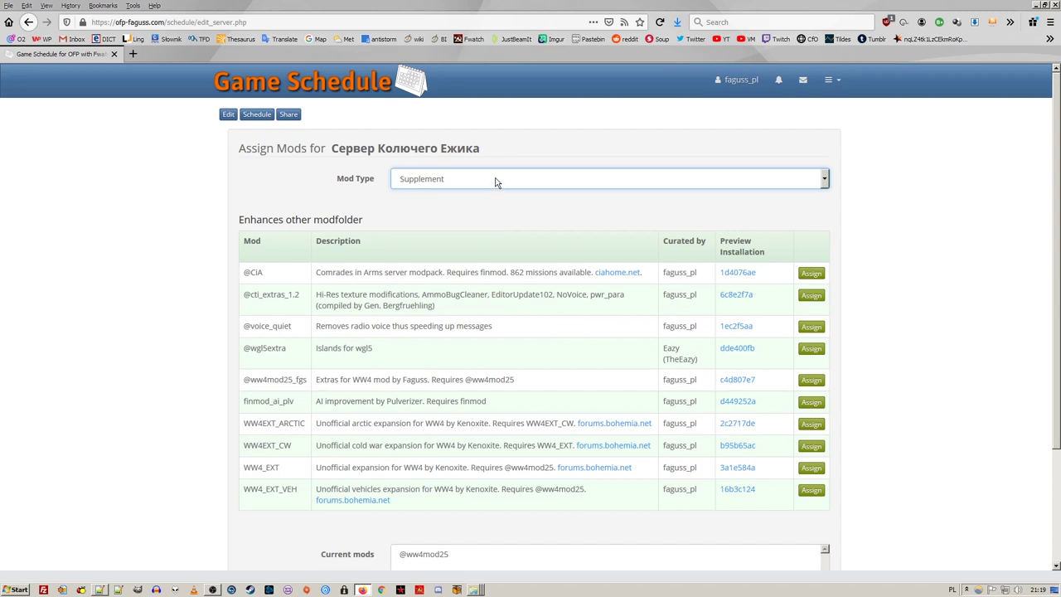
click(496, 179)
click(488, 239)
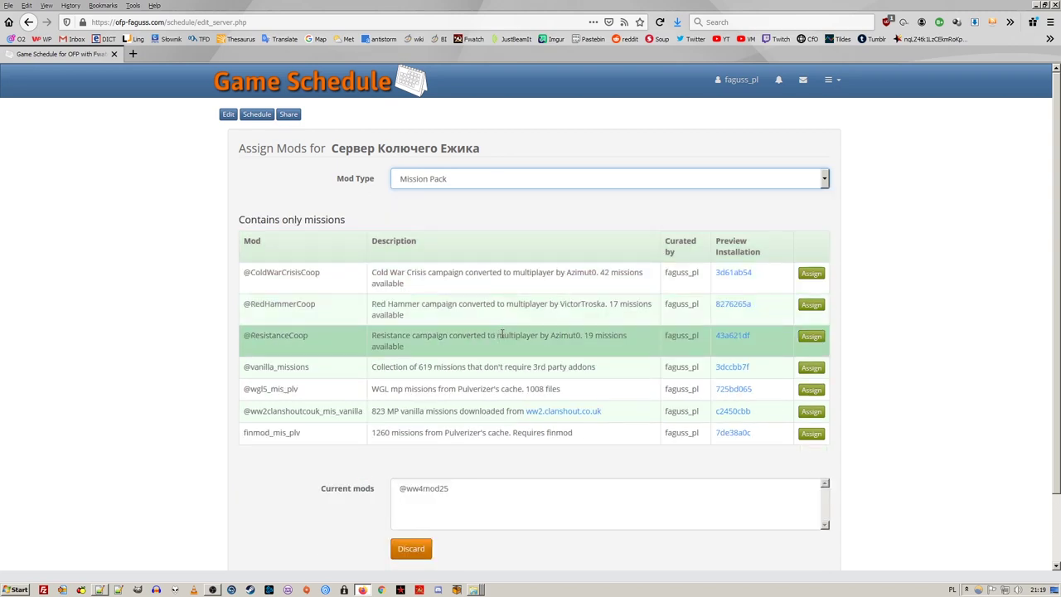
click(810, 367)
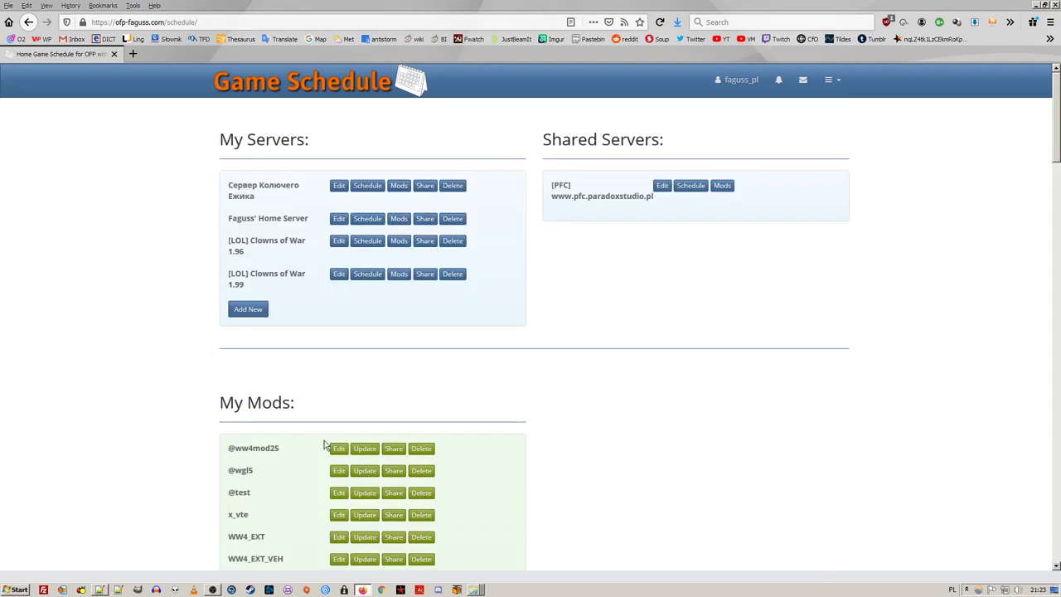
click(336, 446)
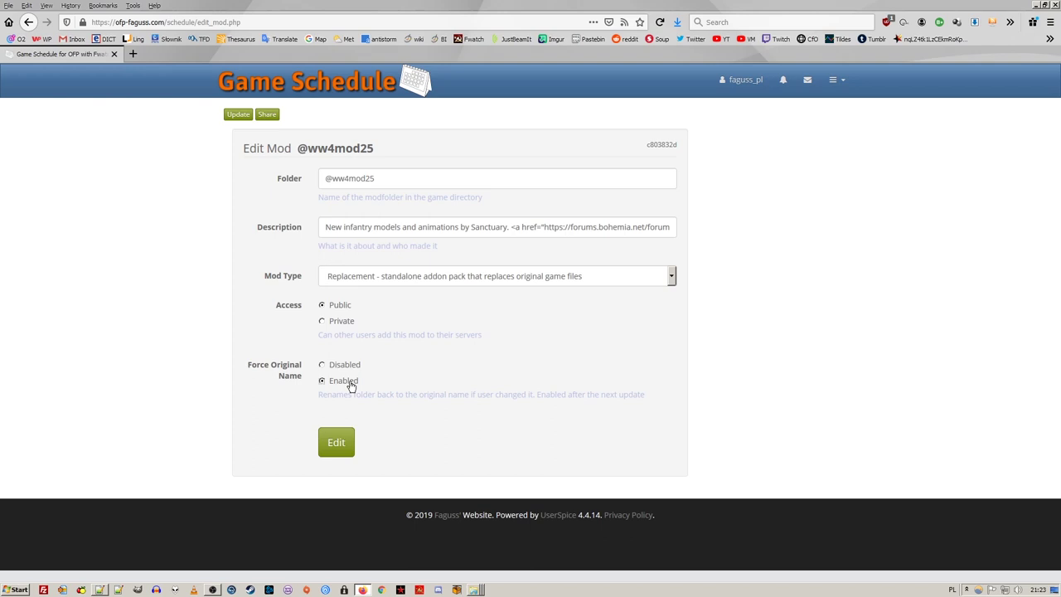
click(229, 117)
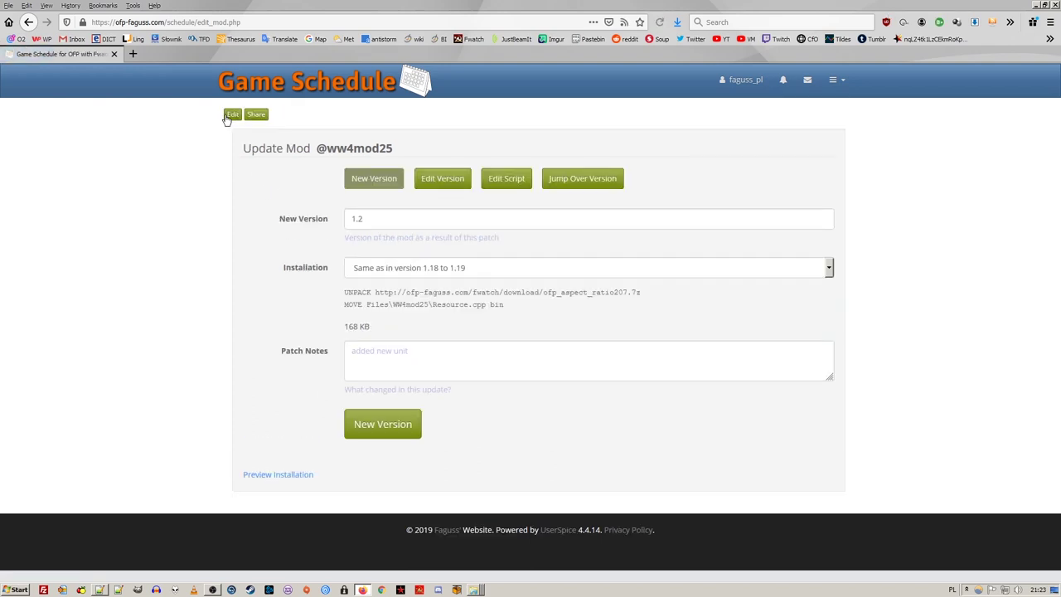
click(393, 268)
click(390, 283)
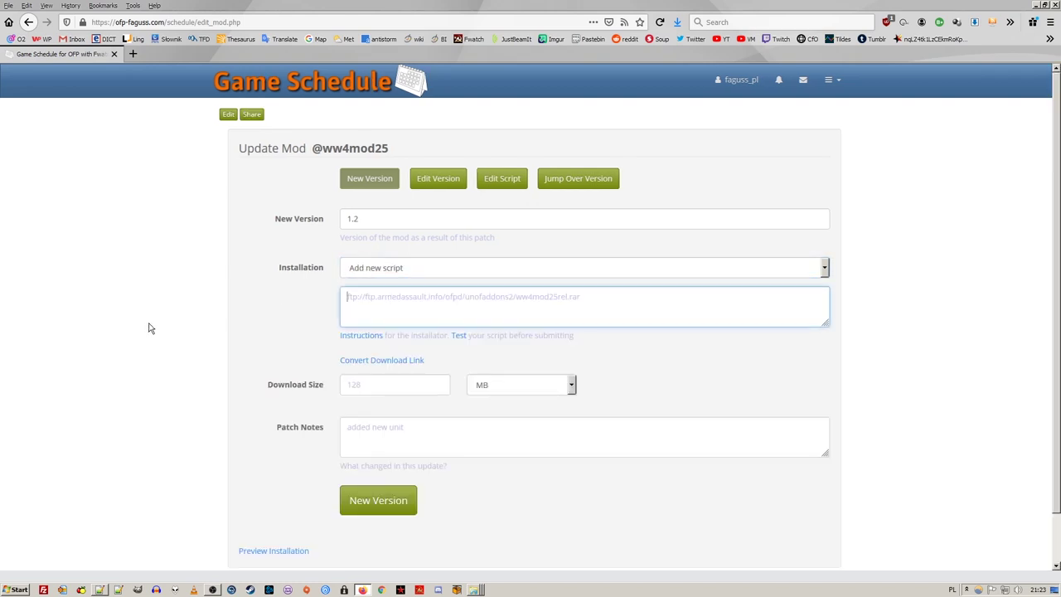
text(http)
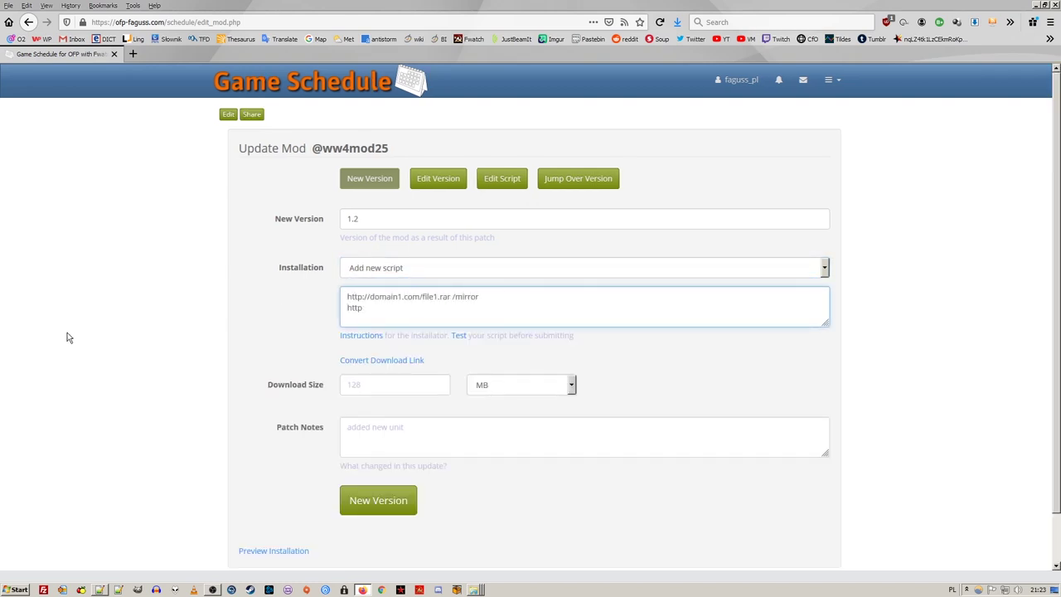
text(://domain2.com/file1.rar)
key(ctrl+a)
Clear the sample script text, convert the pasted Google Drive link and insert it into the script
key(Delete)
click(396, 362)
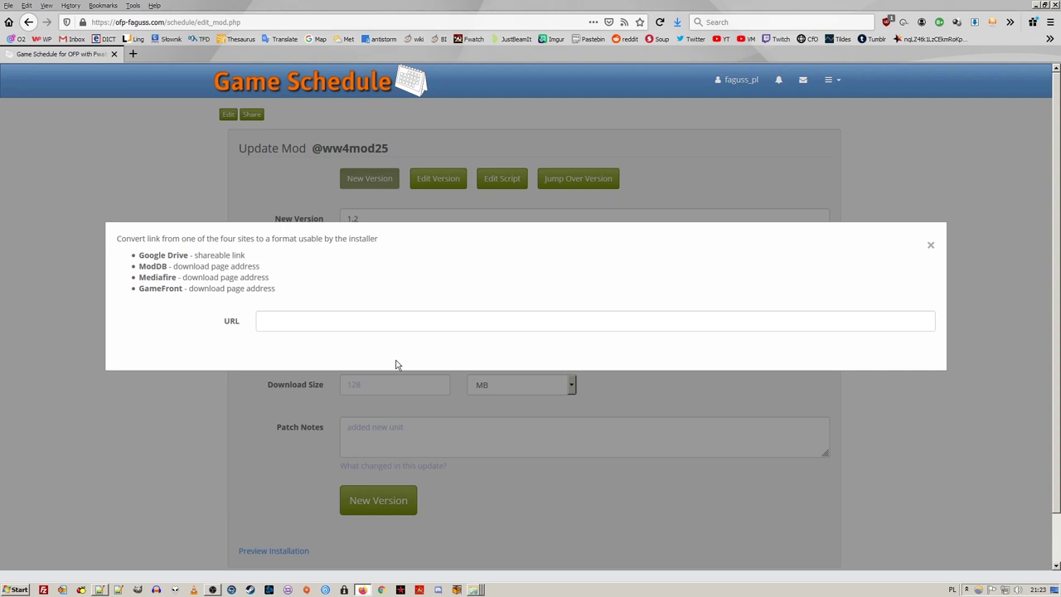
click(348, 320)
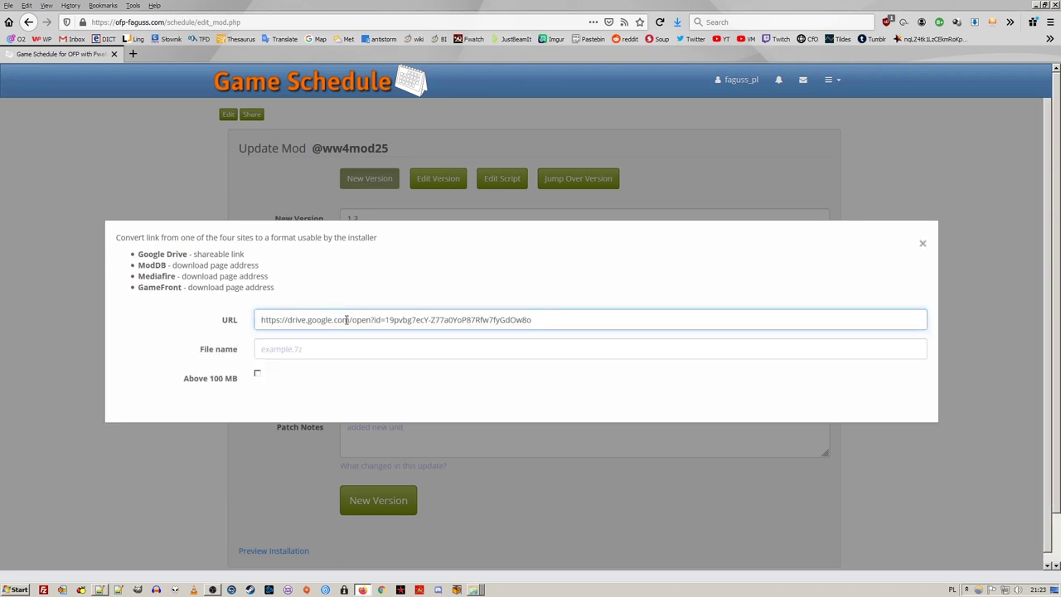
click(303, 350)
text(test.rar)
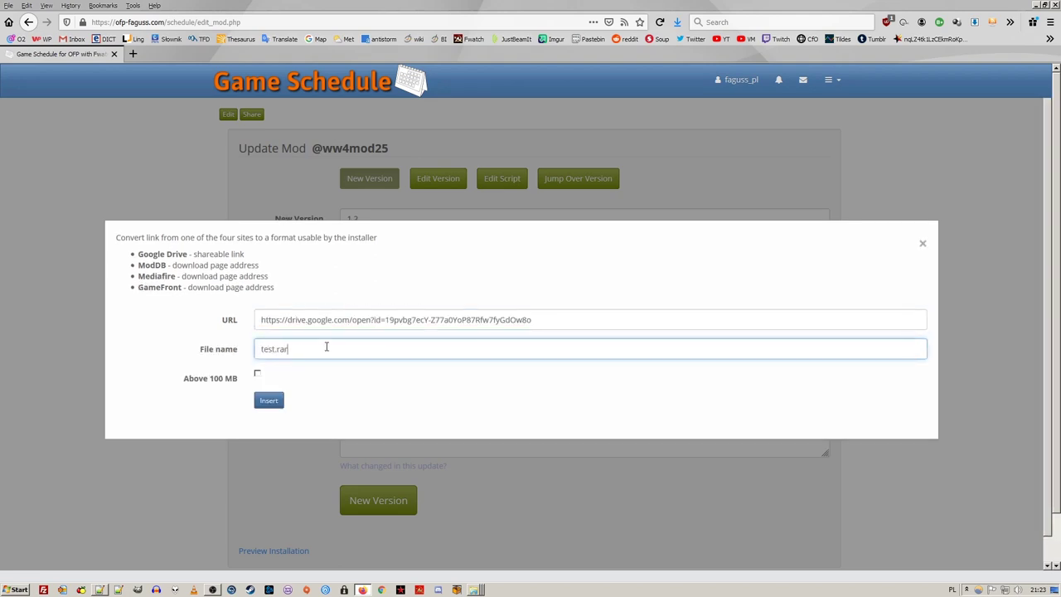
click(269, 401)
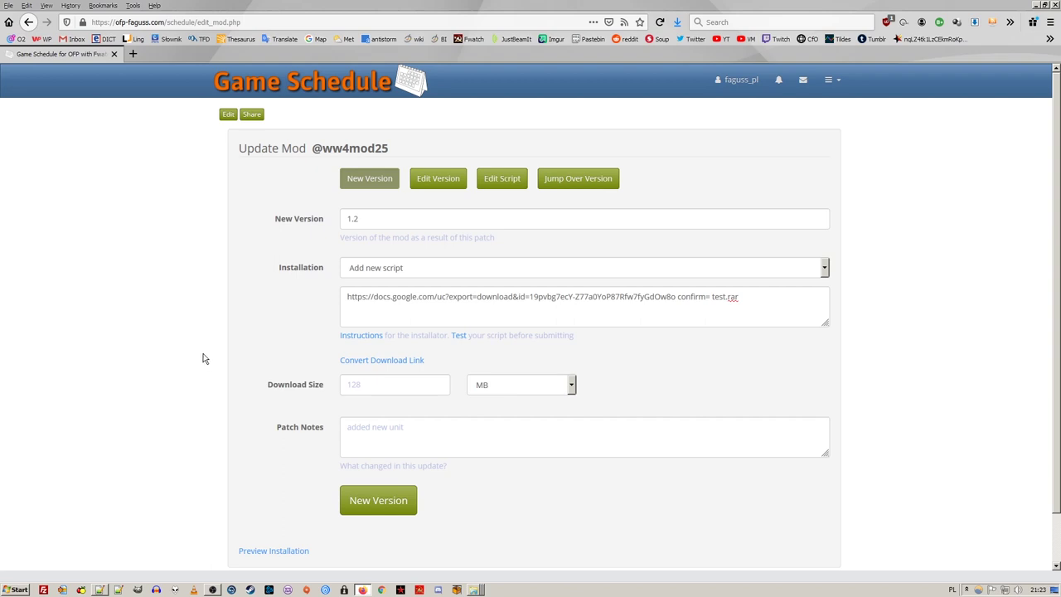
Write the patch note 'This is a new patch' and review the installation preview's unpack and move steps
click(402, 431)
text(This is a new patch)
scroll(124, 411, down, 1)
click(260, 500)
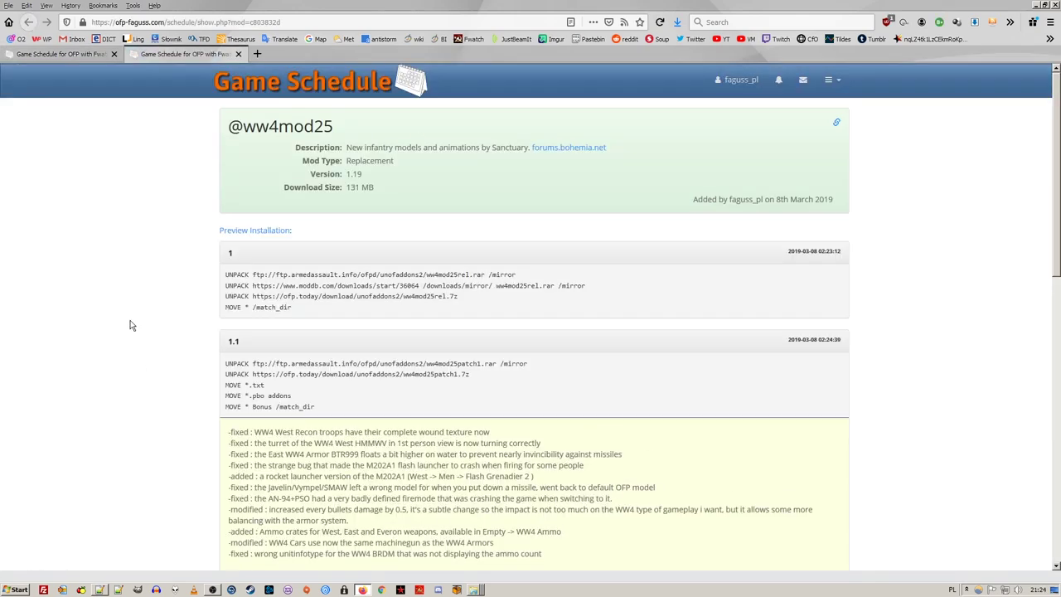
scroll(131, 325, down, 10)
scroll(130, 325, down, 2)
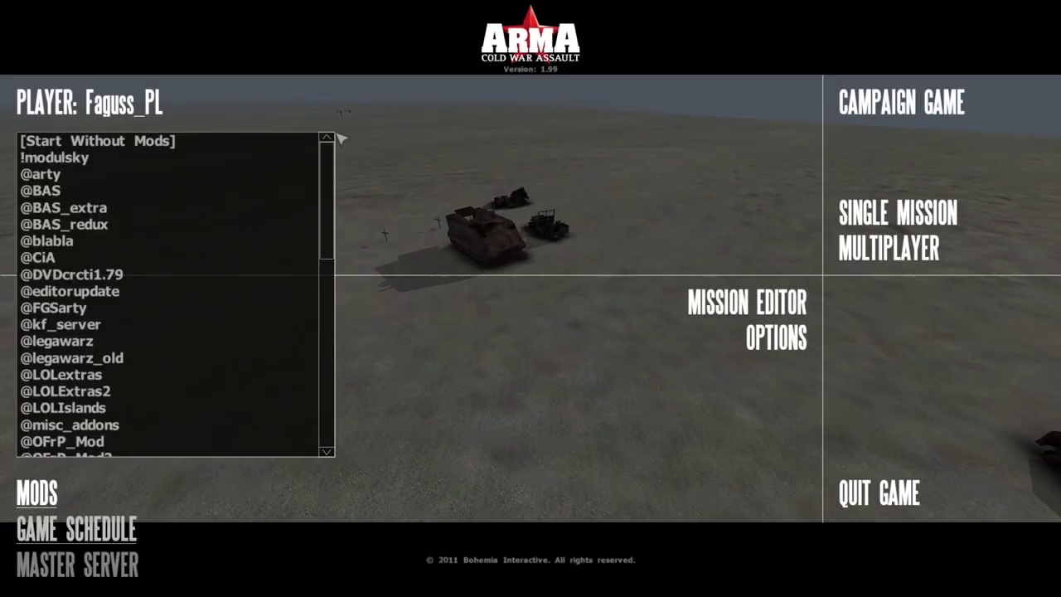
Browse the in-game server list, checking the home server and TuPaS Team Server details
key(Down)
key(Down)
key(Down)
key(Down)
key(Down)
key(Down)
key(Down)
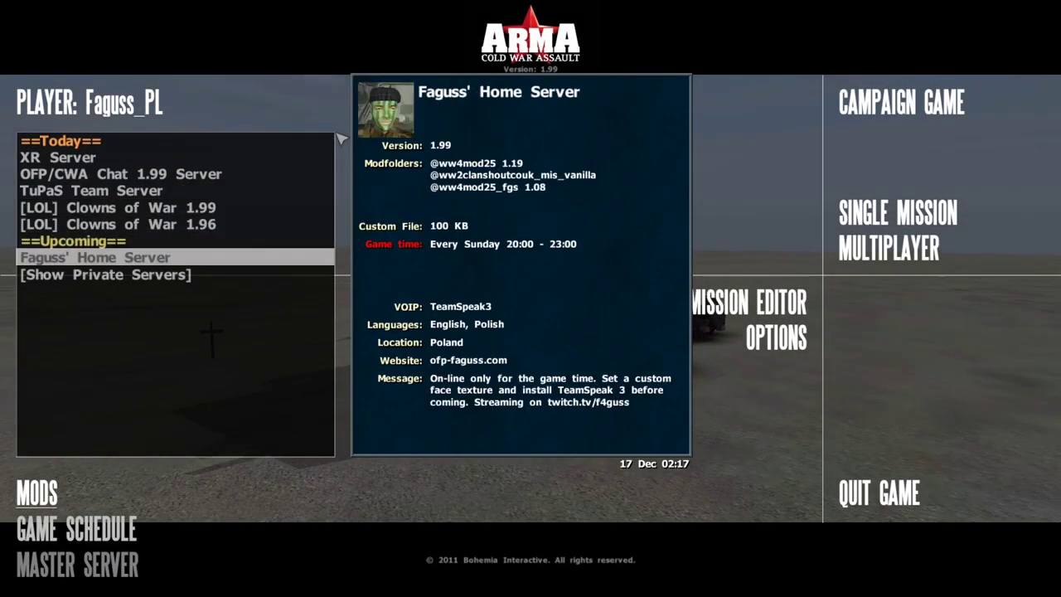
key(Return)
key(Return)
key(Down)
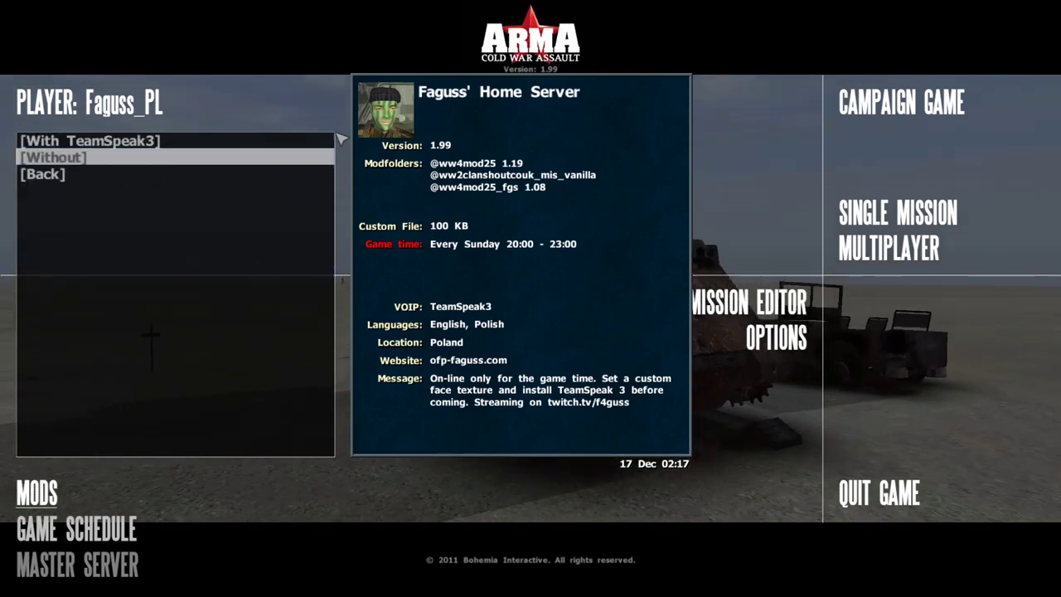
key(Escape)
key(Down)
key(Down)
key(Down)
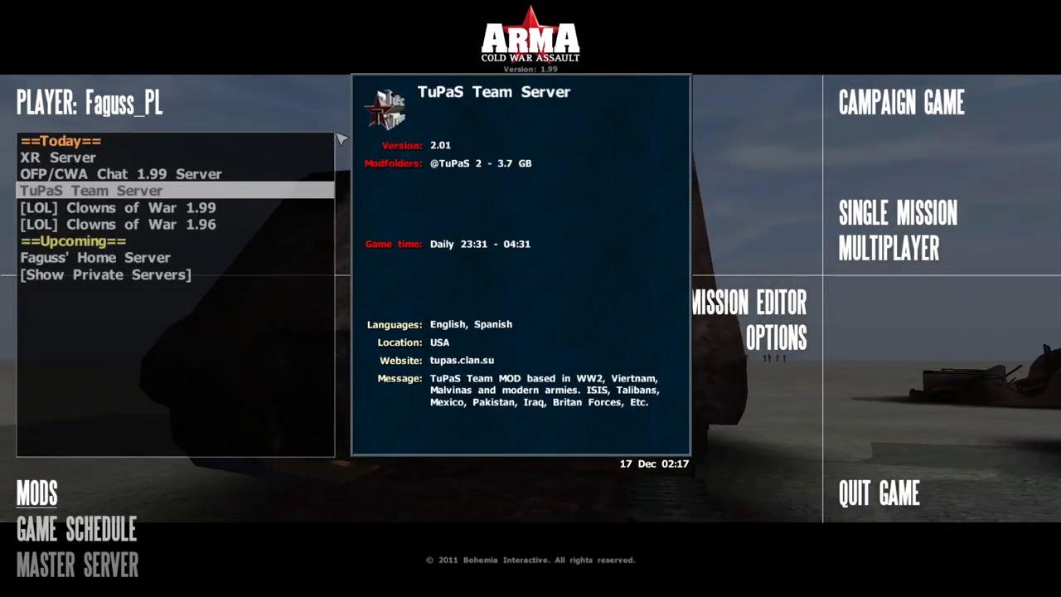
key(Up)
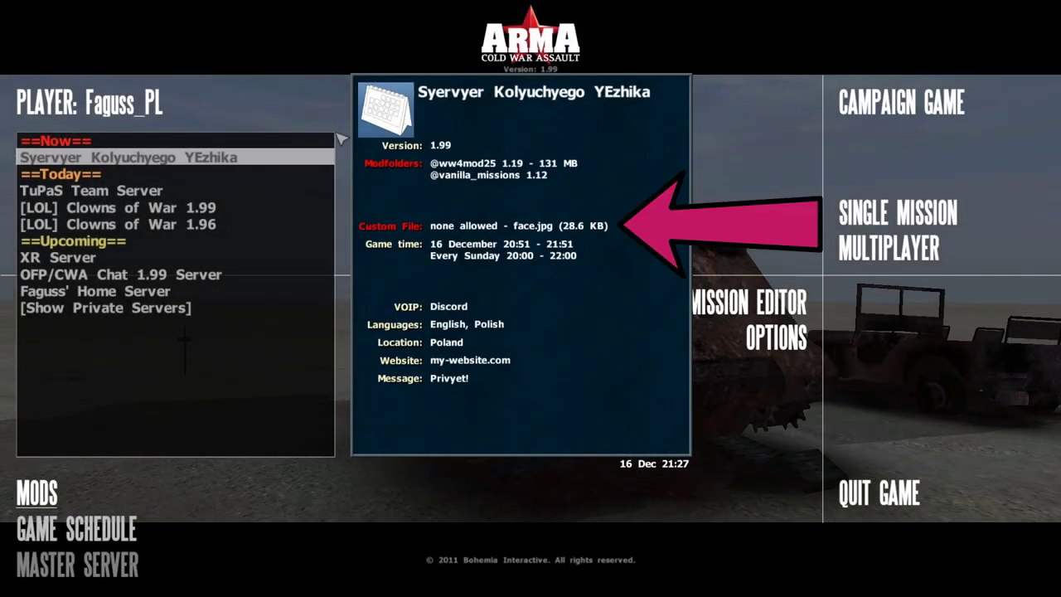
key(Escape)
Choose the player profile and bring up the Syervyer Kolyuchyego YEzhika server's actions
key(Return)
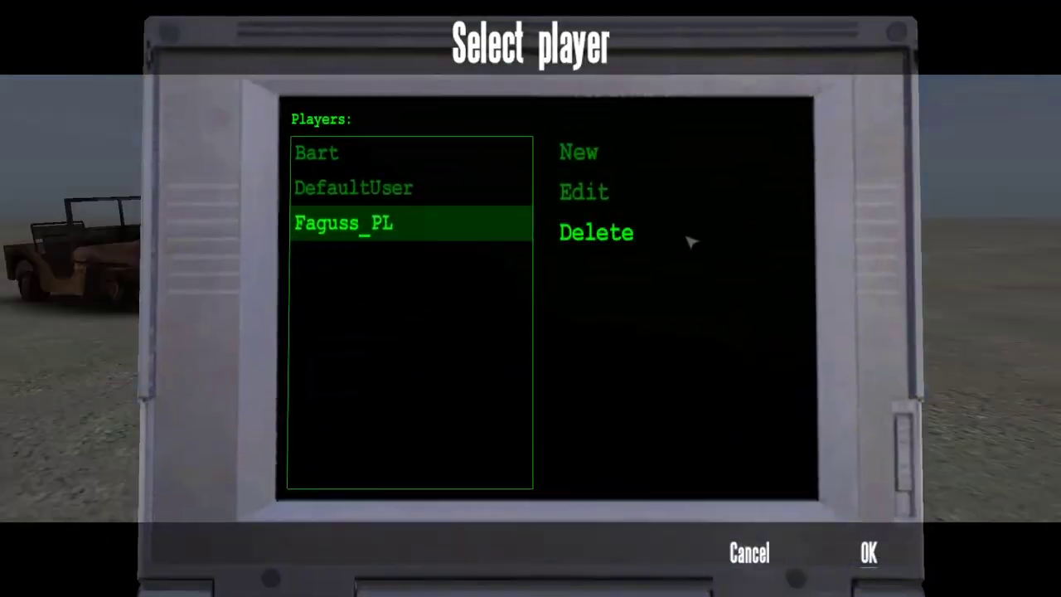
click(664, 204)
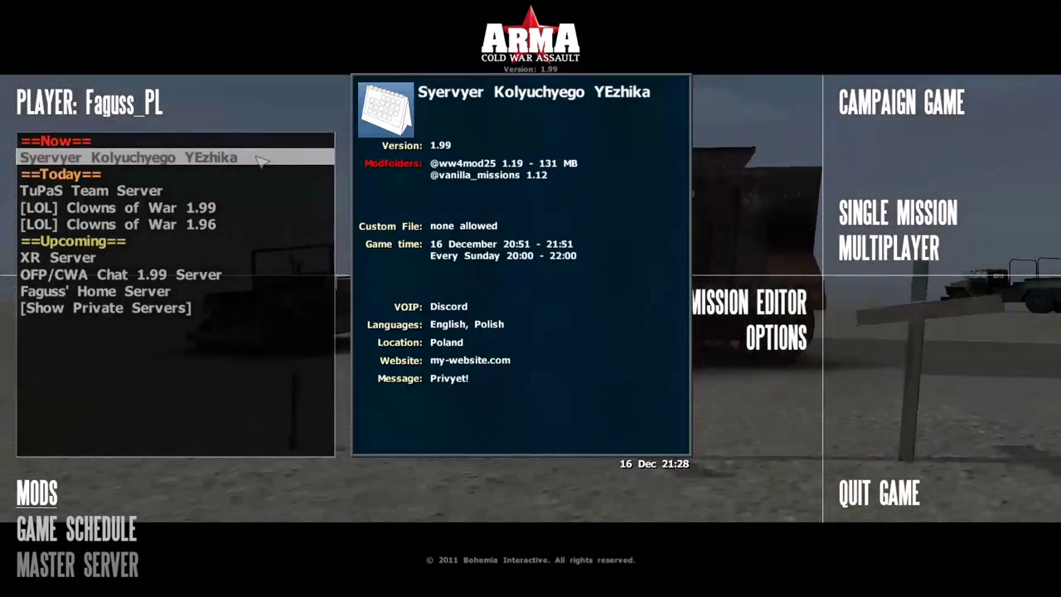
click(260, 160)
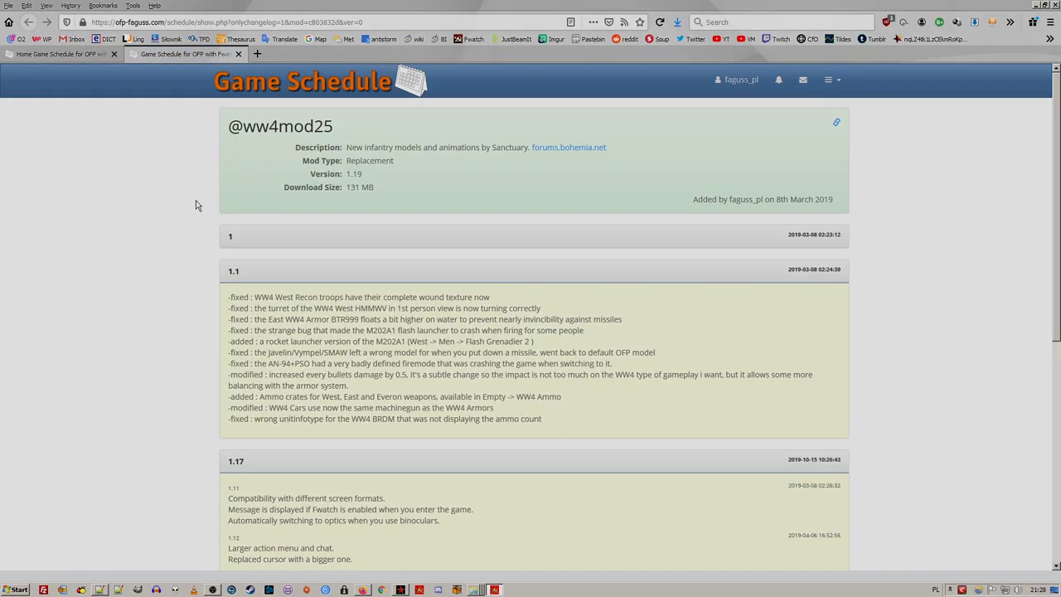
Back in the game, start the 131.3 MB mod download, beginning with ww4mod25rel.rar
key(alt+Tab)
click(251, 147)
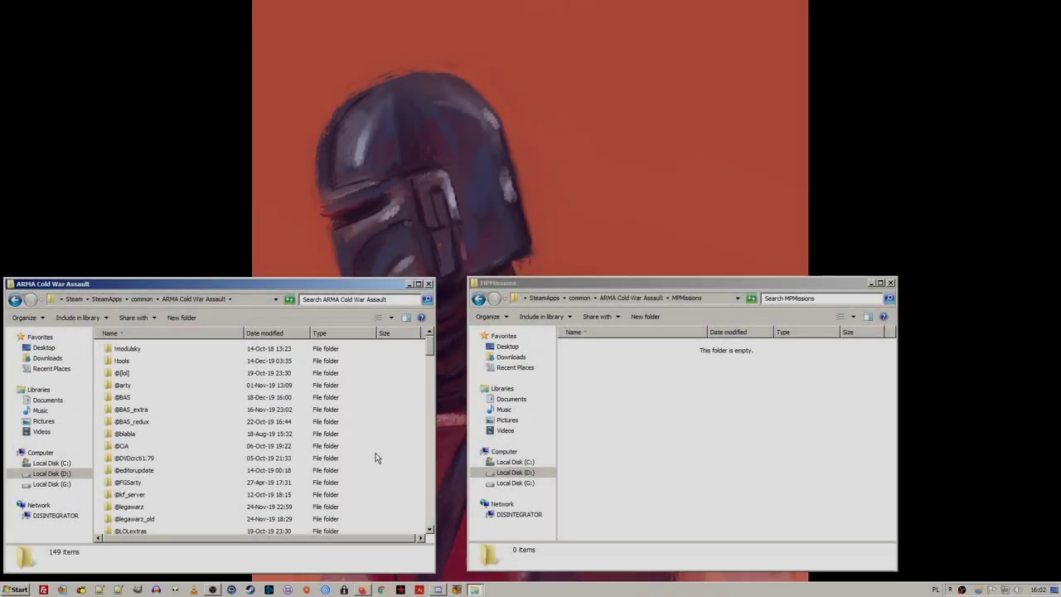
double_click(186, 403)
double_click(132, 385)
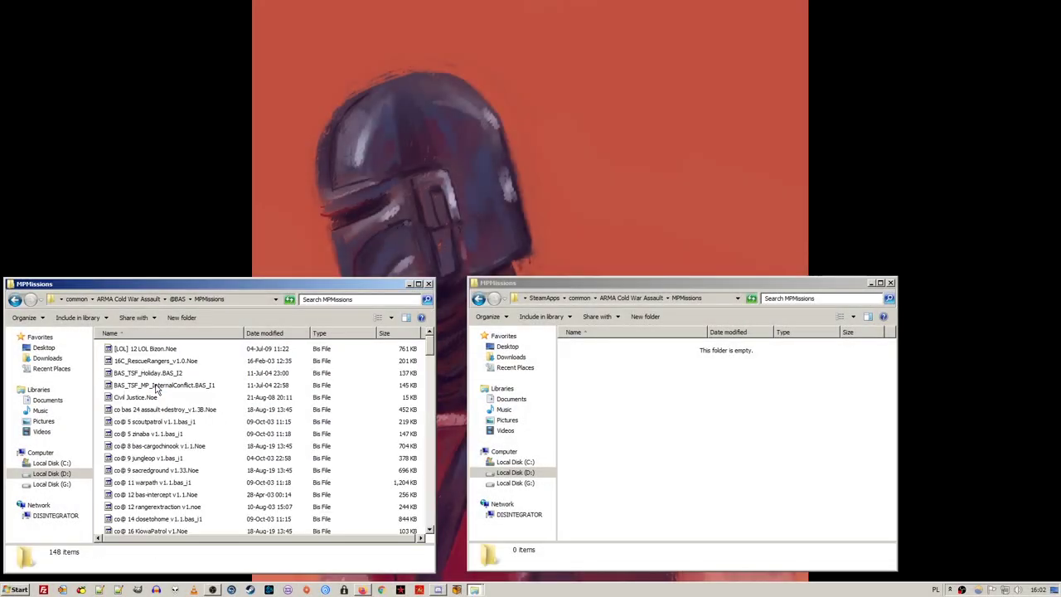
click(400, 589)
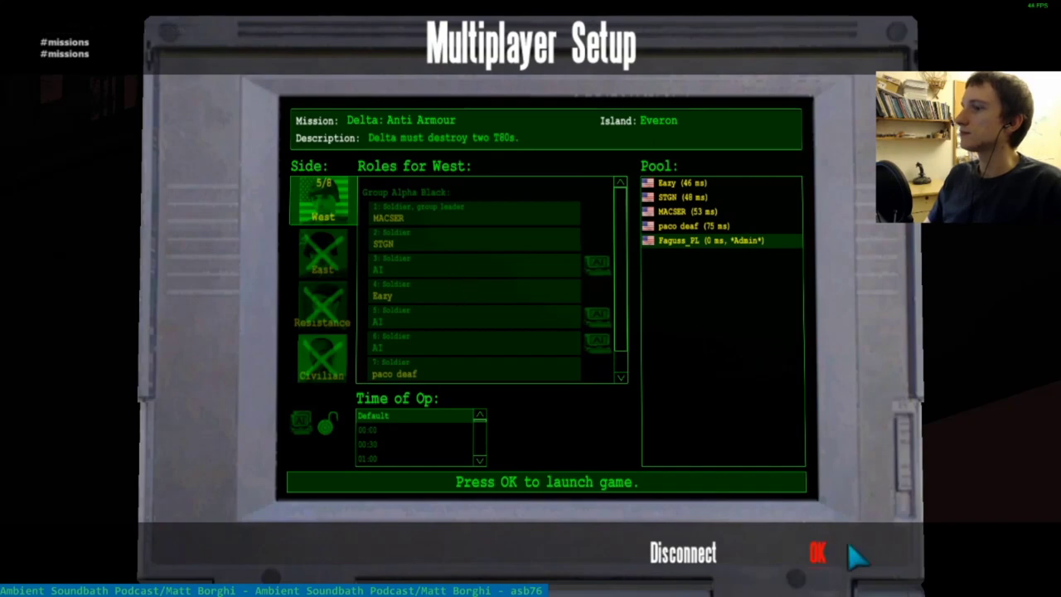
Confirm Multiplayer Setup to start Delta: Anti Armour on Everon
click(845, 545)
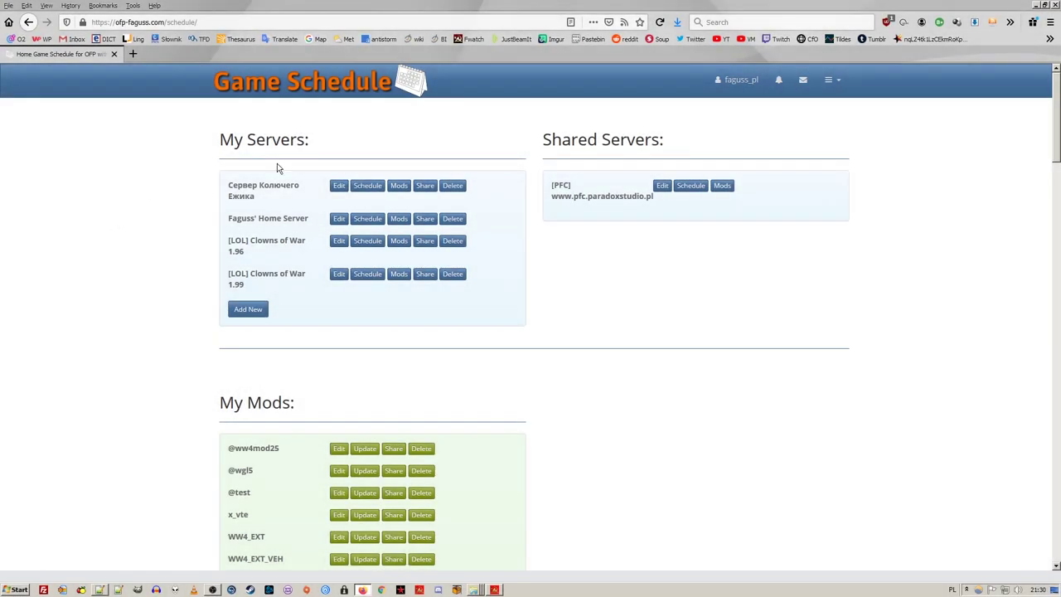
Read the Dedicated Server guide and API docs, then inspect the JSON for server 4abc47b3
click(829, 82)
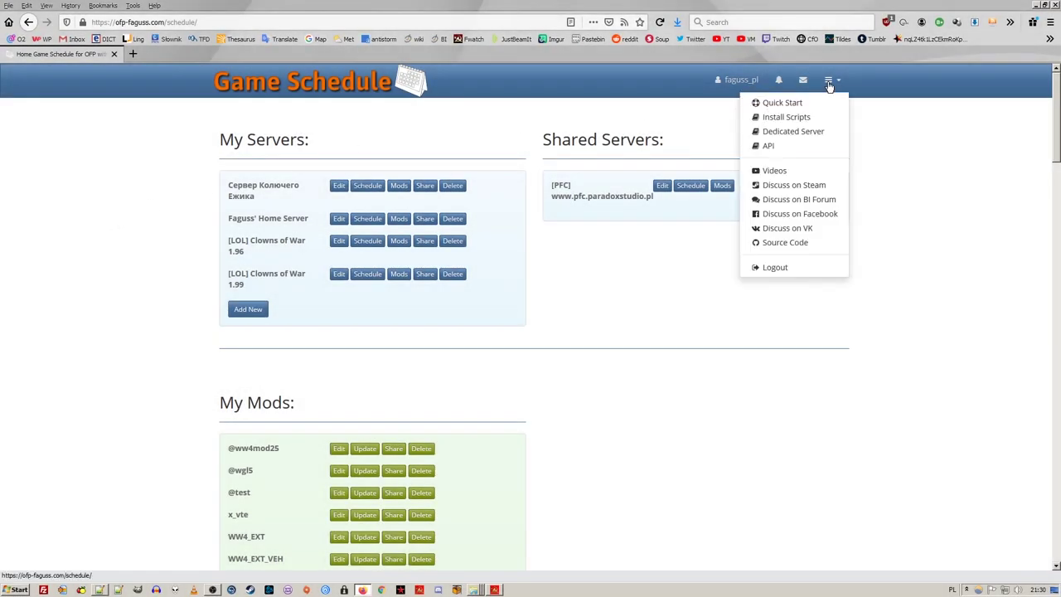
click(827, 131)
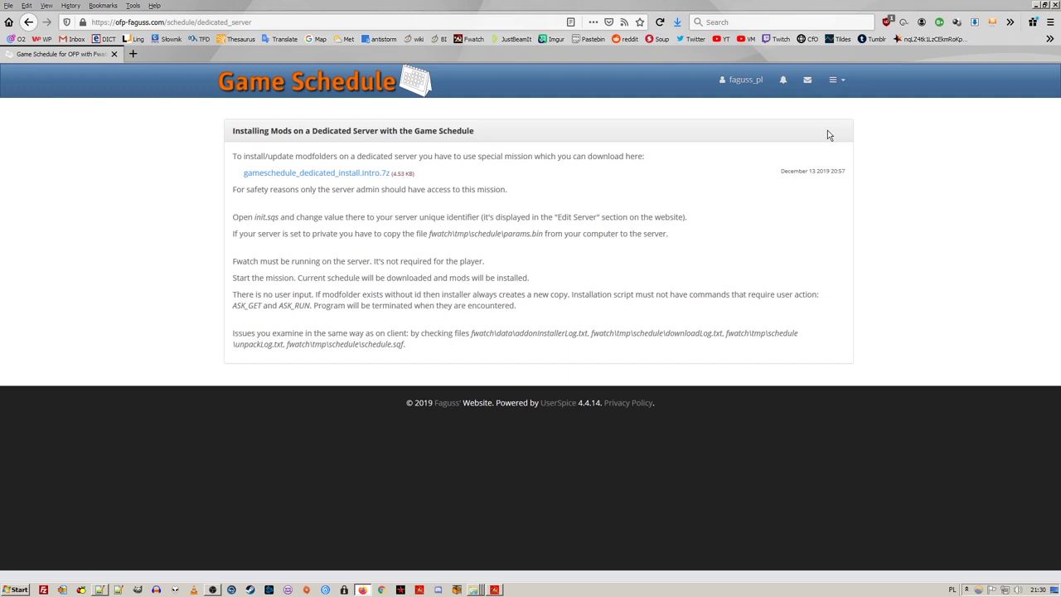
click(835, 80)
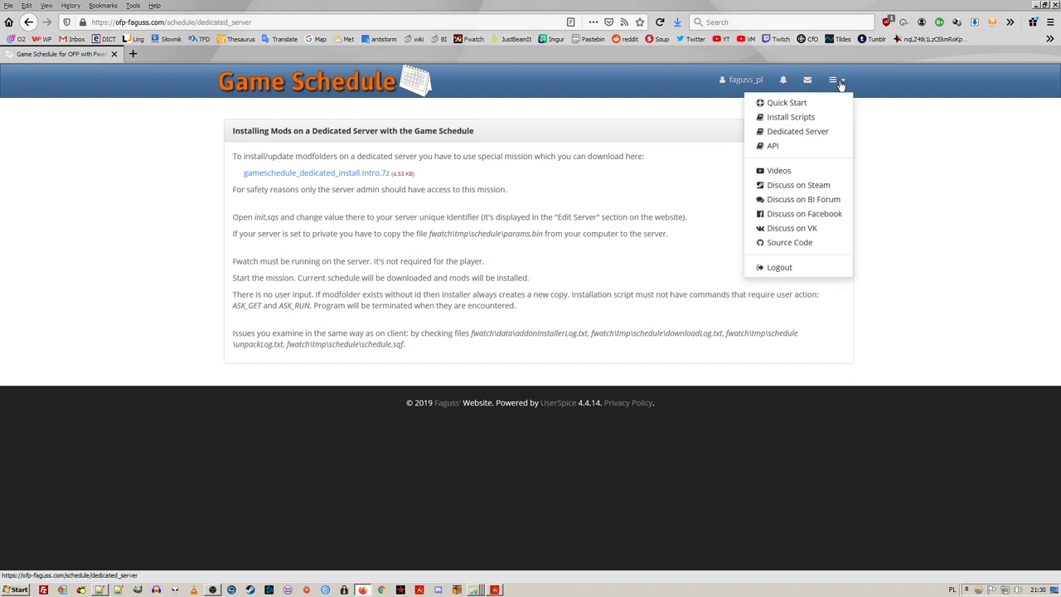
click(838, 148)
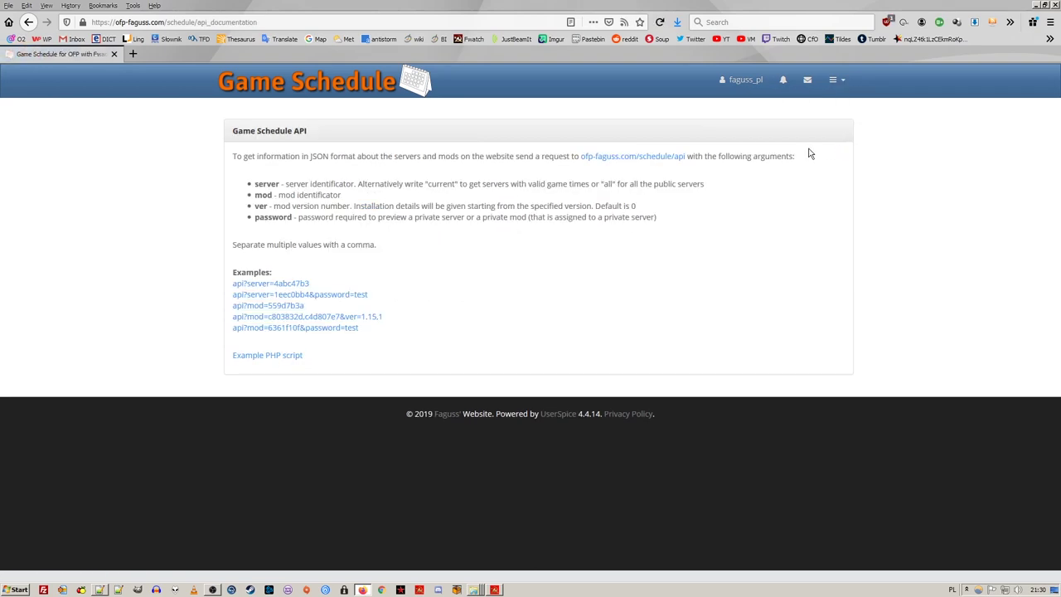
click(305, 284)
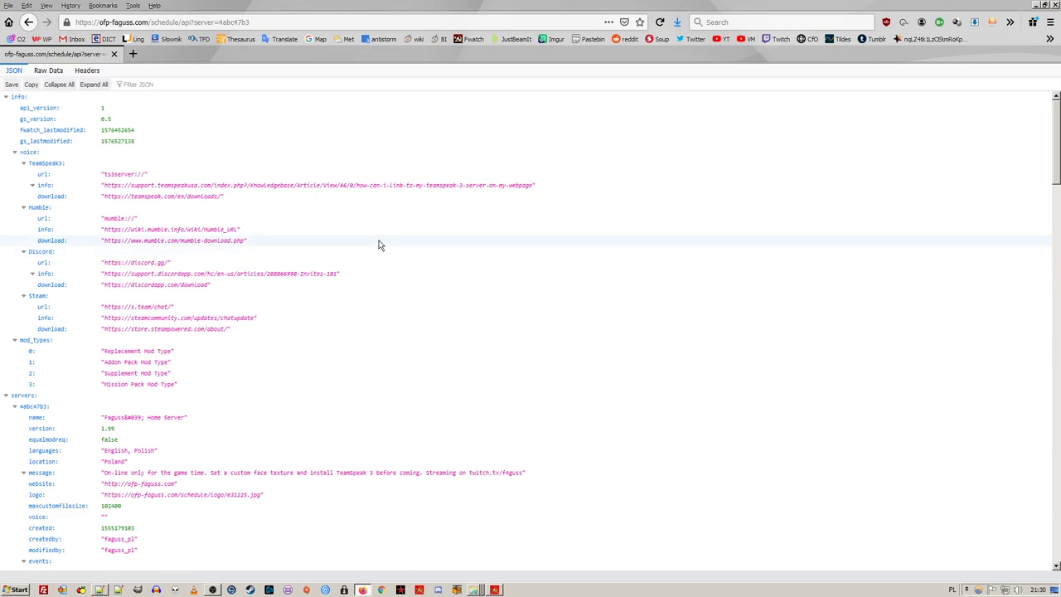
scroll(379, 244, down, 7)
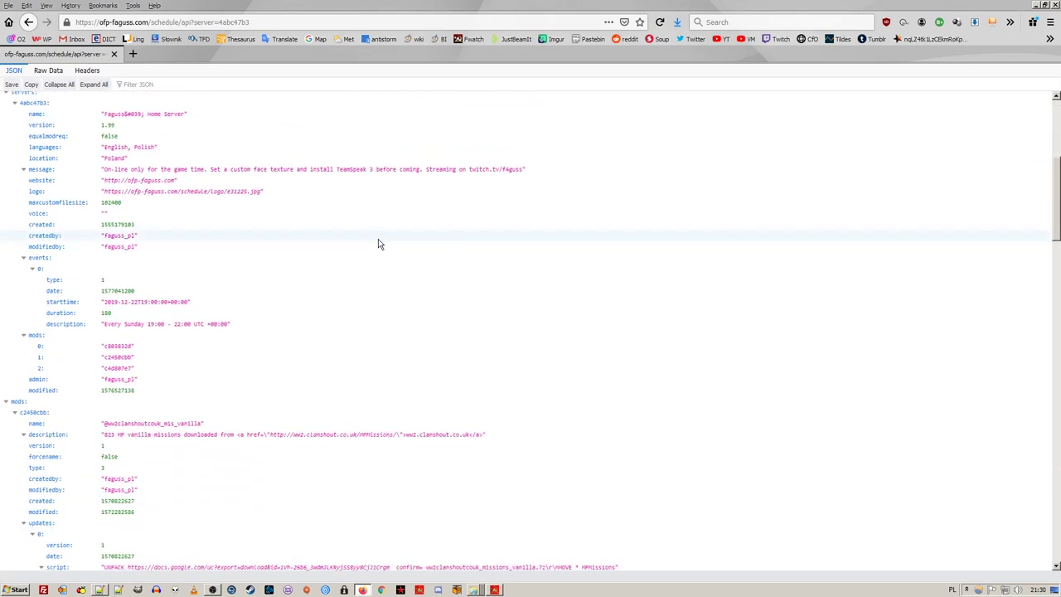
scroll(379, 245, down, 5)
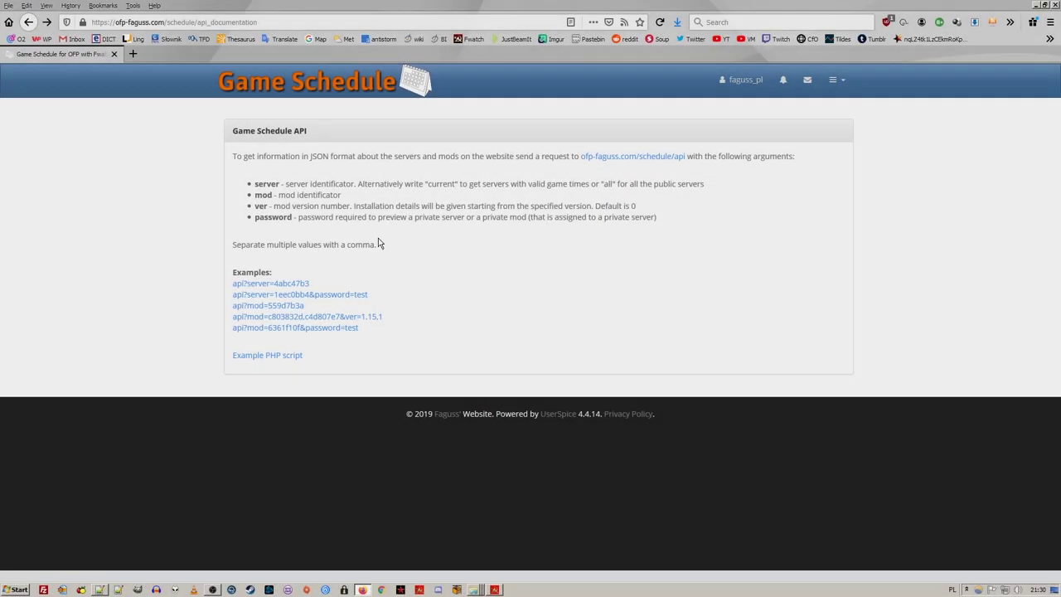
Go to the OFP-Game-Schedule GitHub repository via Source Code and view edit_server.php
click(836, 80)
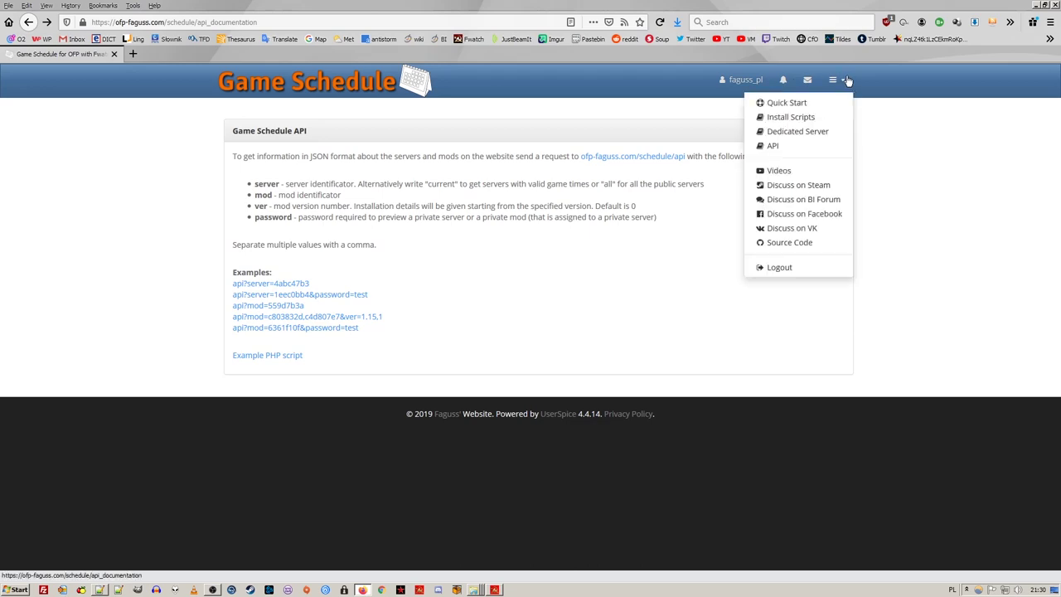
click(796, 242)
scroll(796, 233, down, 3)
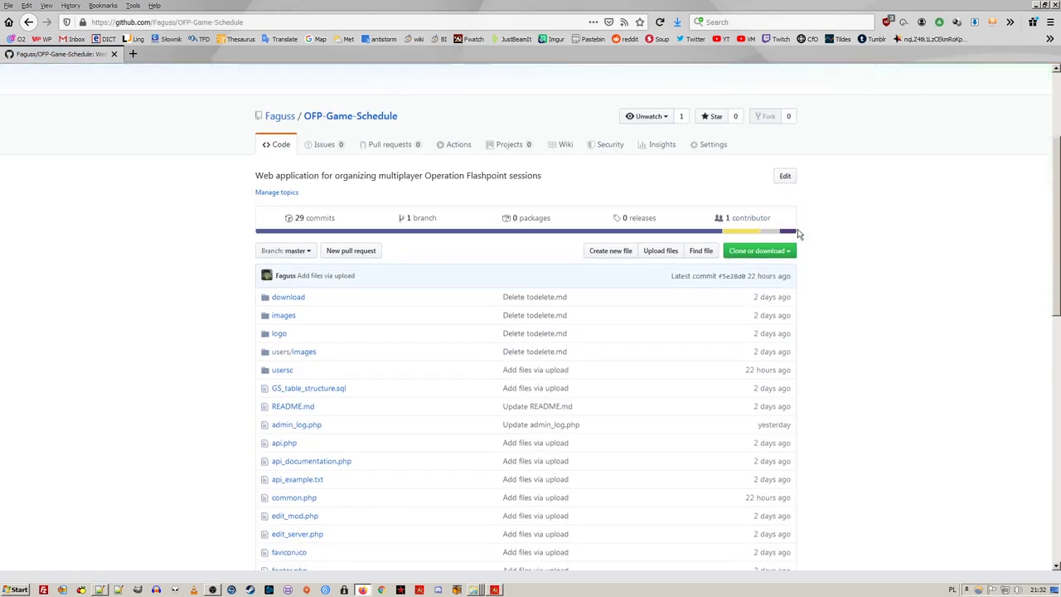
scroll(658, 215, down, 5)
click(325, 256)
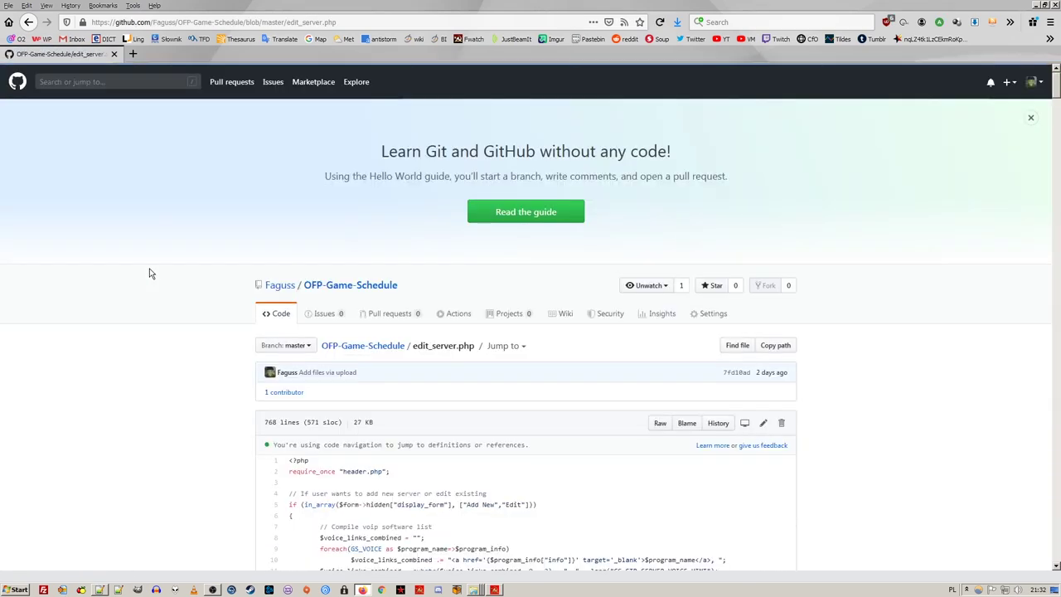
scroll(151, 271, down, 15)
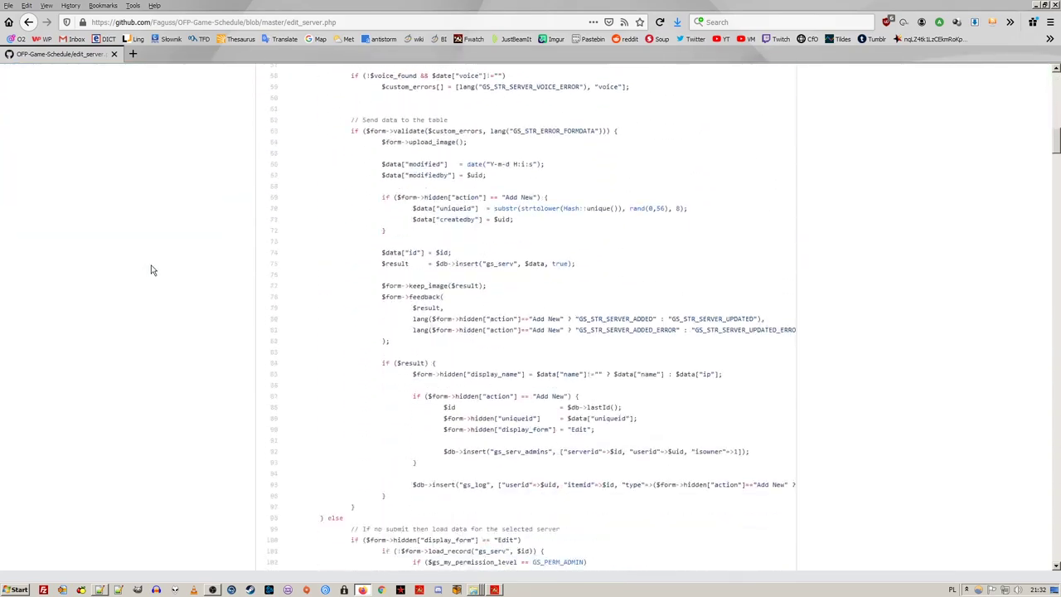
Switch to MainMenu.sqs in Notepad++ and select the ForEachURL label on line 420
scroll(151, 270, down, 5)
click(99, 590)
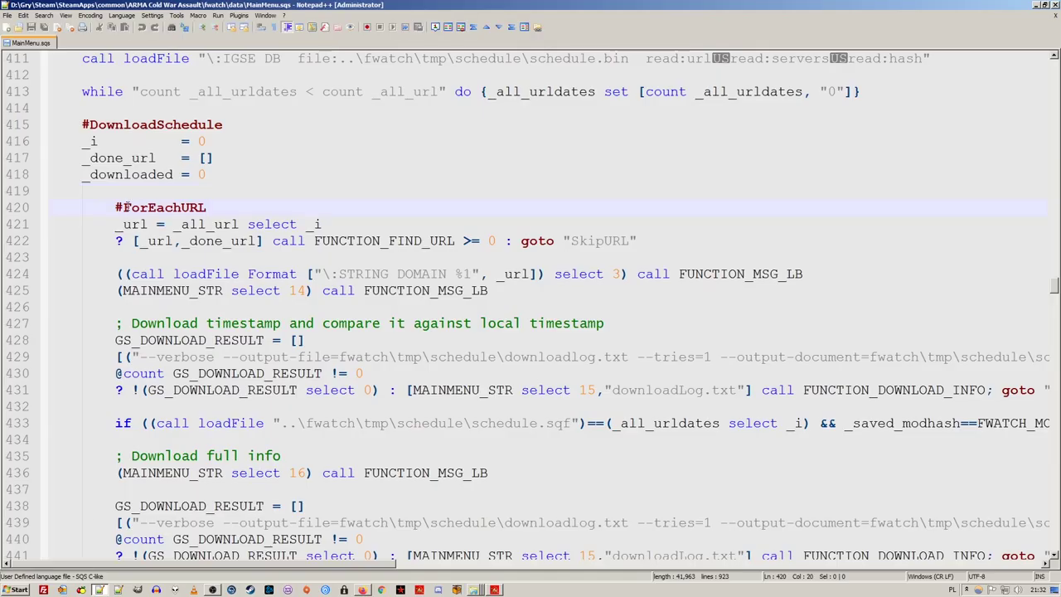
double_click(125, 207)
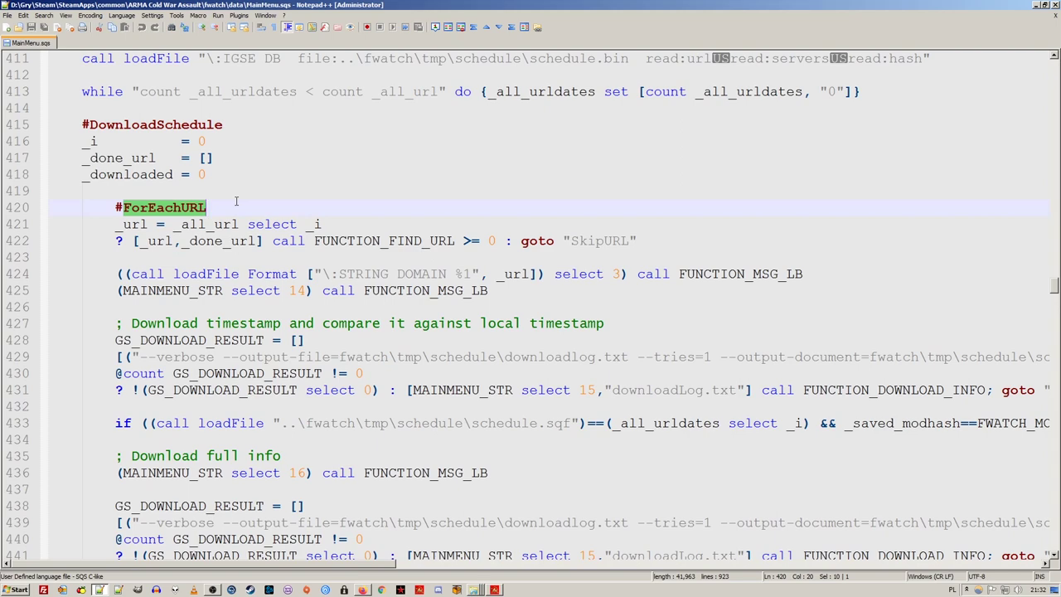